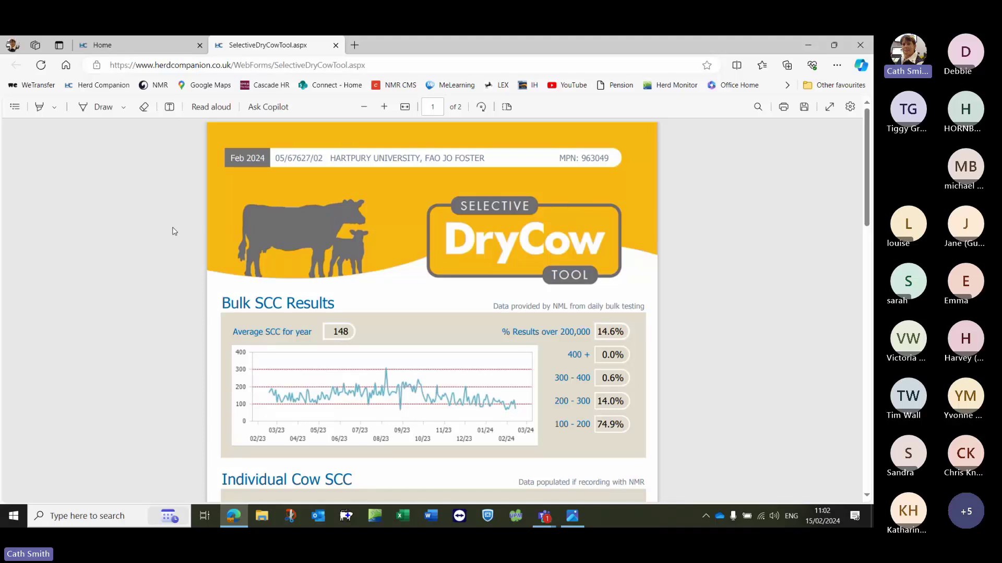
- Review the Selective DryCow Tool report from the bulk SCC results through individual cow SCC and clinical mastitis cases to the pathogen breakdown
{"action": "scroll", "coordinate": [388, 280], "scroll_direction": "down", "scroll_amount": 3}
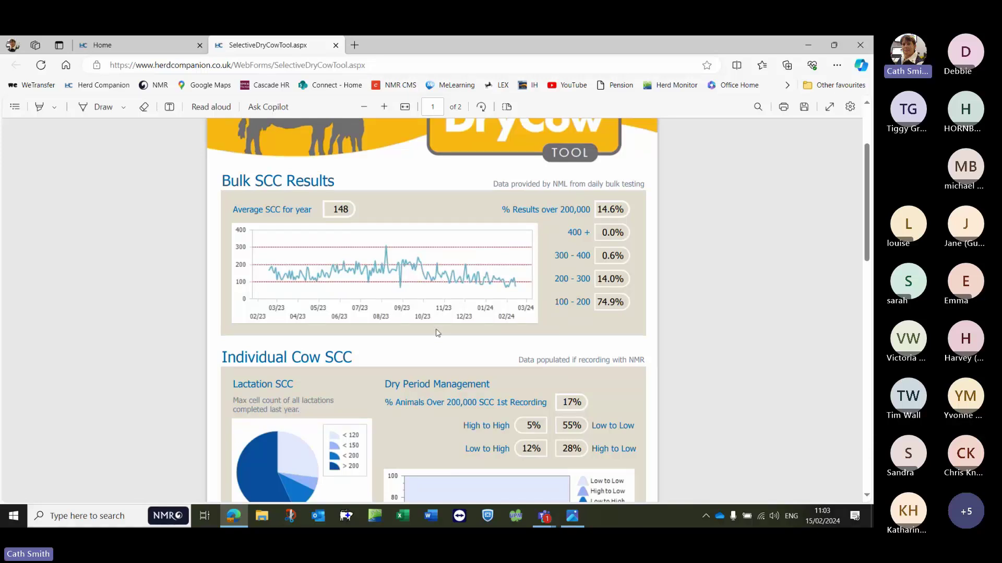
{"action": "scroll", "coordinate": [437, 332], "scroll_direction": "down", "scroll_amount": 1}
{"action": "scroll", "coordinate": [434, 331], "scroll_direction": "down", "scroll_amount": 2}
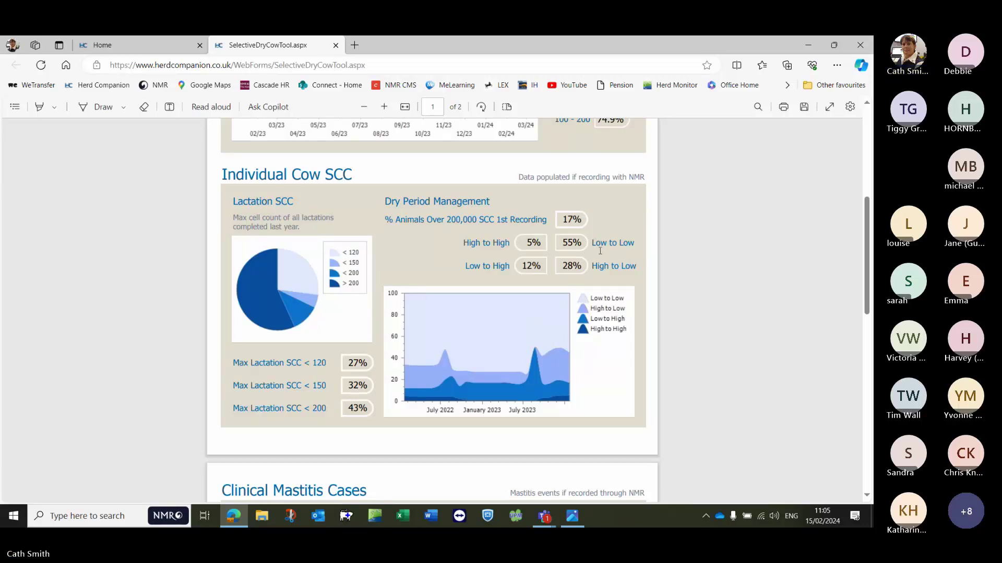
{"action": "scroll", "coordinate": [532, 303], "scroll_direction": "down", "scroll_amount": 5}
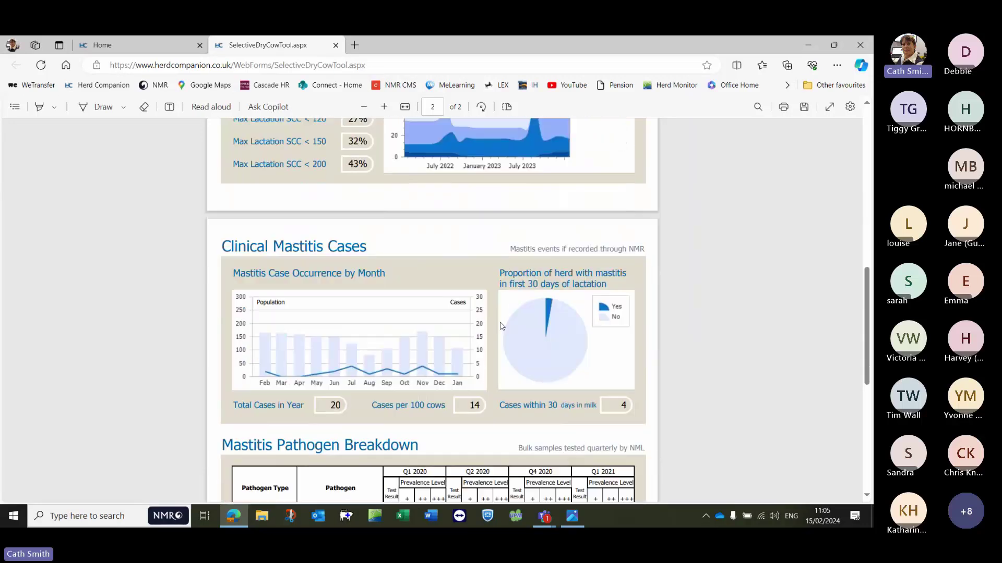
{"action": "scroll", "coordinate": [447, 404], "scroll_direction": "down", "scroll_amount": 1}
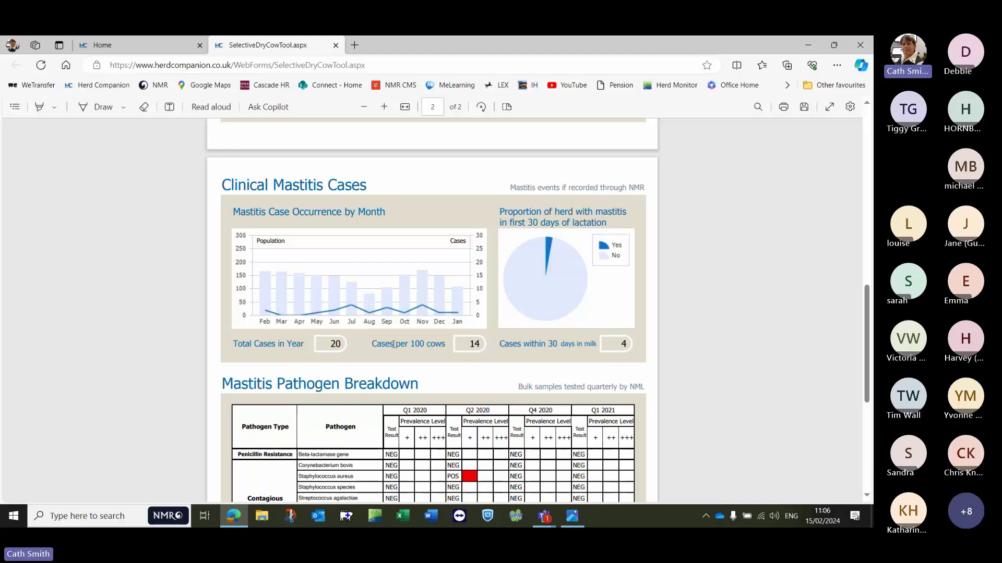
{"action": "scroll", "coordinate": [393, 344], "scroll_direction": "down", "scroll_amount": 2}
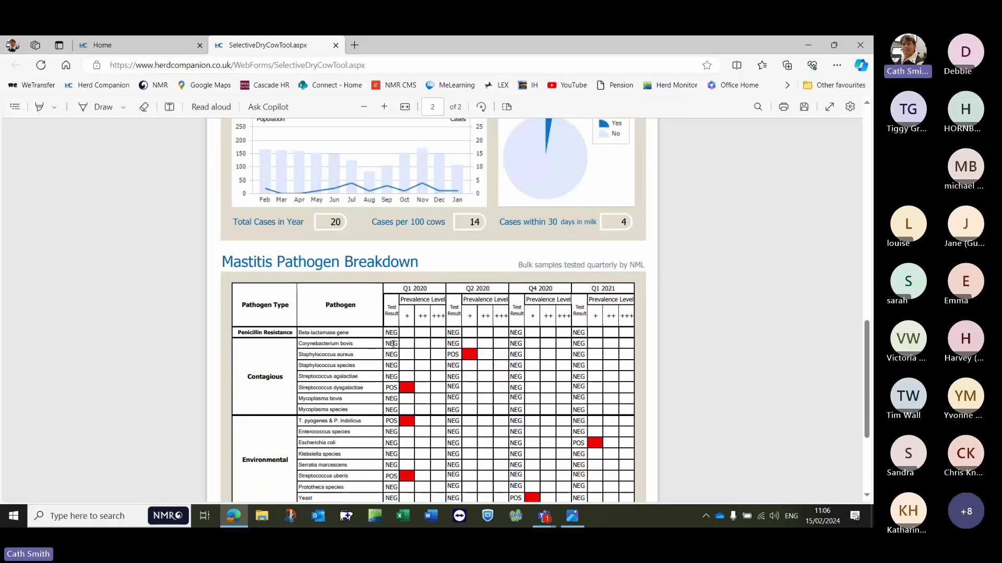
{"action": "scroll", "coordinate": [367, 361], "scroll_direction": "down", "scroll_amount": 2}
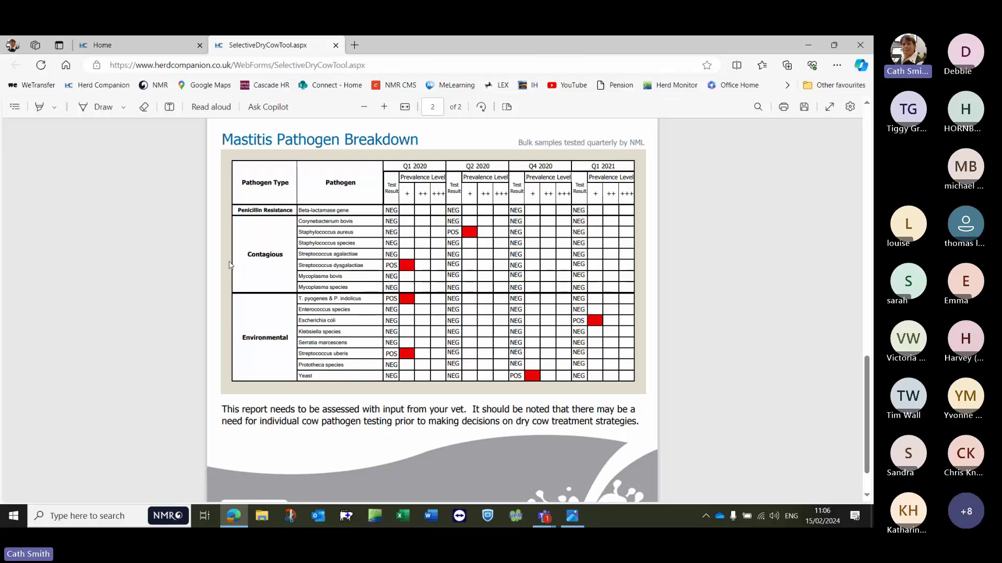
{"action": "scroll", "coordinate": [199, 236], "scroll_direction": "up", "scroll_amount": 4}
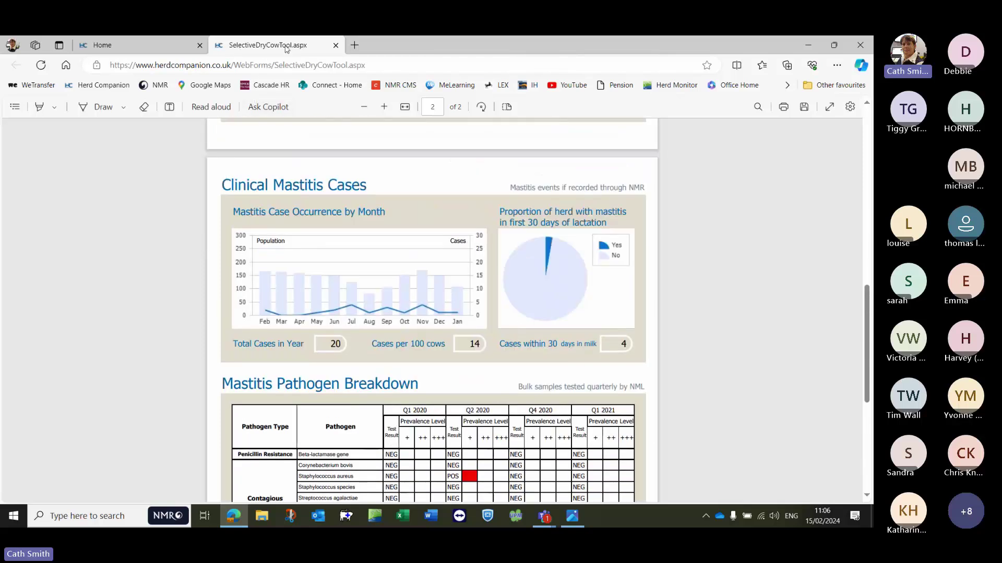
- Open the SCC Report from Herd Companion's production section and view its charts and Individual Cow SCC Details table
{"action": "left_click", "coordinate": [136, 45]}
{"action": "mouse_move", "coordinate": [436, 114]}
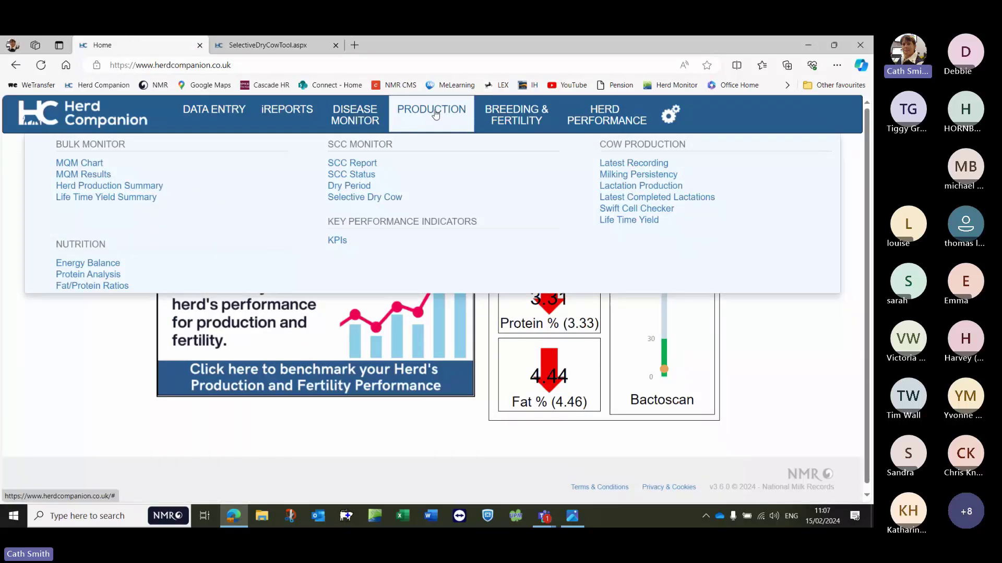
{"action": "left_click", "coordinate": [369, 164]}
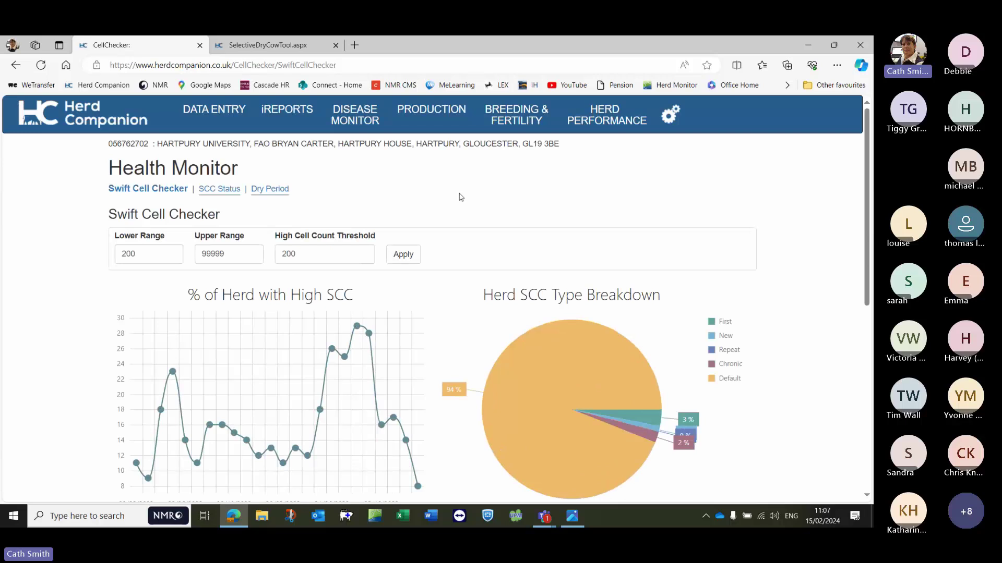
{"action": "scroll", "coordinate": [462, 197], "scroll_direction": "down", "scroll_amount": 1}
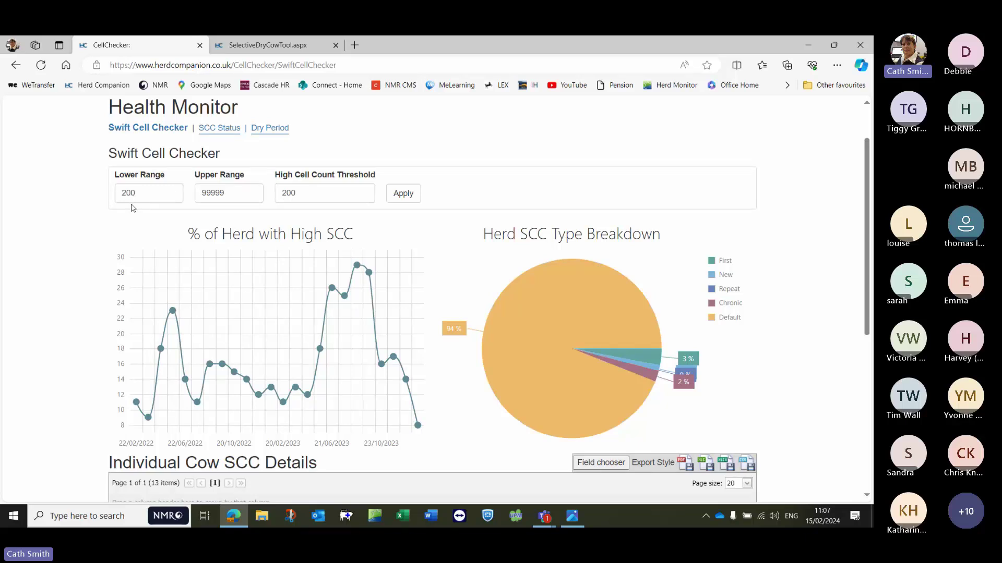
{"action": "scroll", "coordinate": [132, 207], "scroll_direction": "down", "scroll_amount": 4}
{"action": "scroll", "coordinate": [132, 207], "scroll_direction": "down", "scroll_amount": 2}
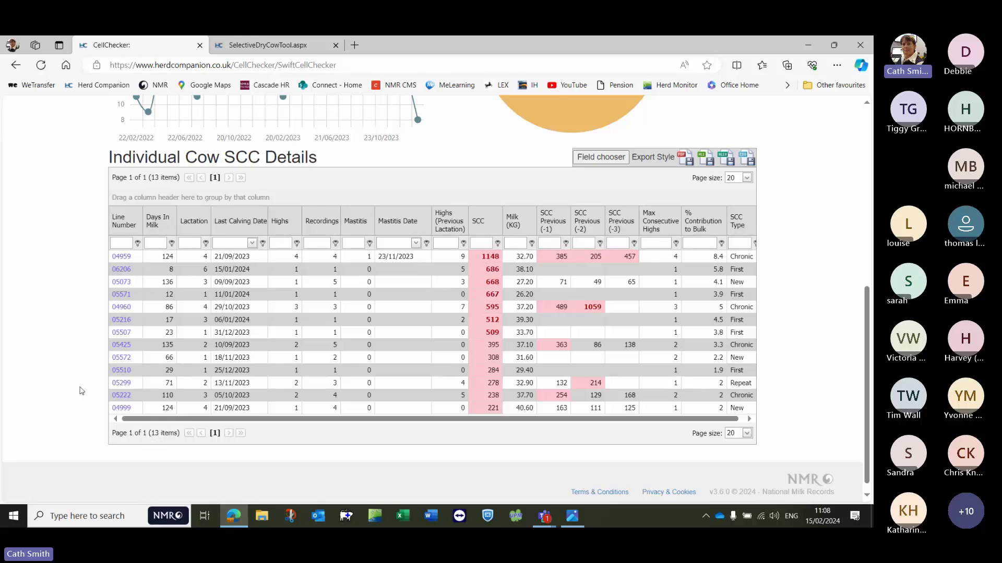
- Set the Swift Cell Checker's lower range to 0 and apply it
{"action": "scroll", "coordinate": [81, 391], "scroll_direction": "up", "scroll_amount": 5}
{"action": "left_click", "coordinate": [147, 135]}
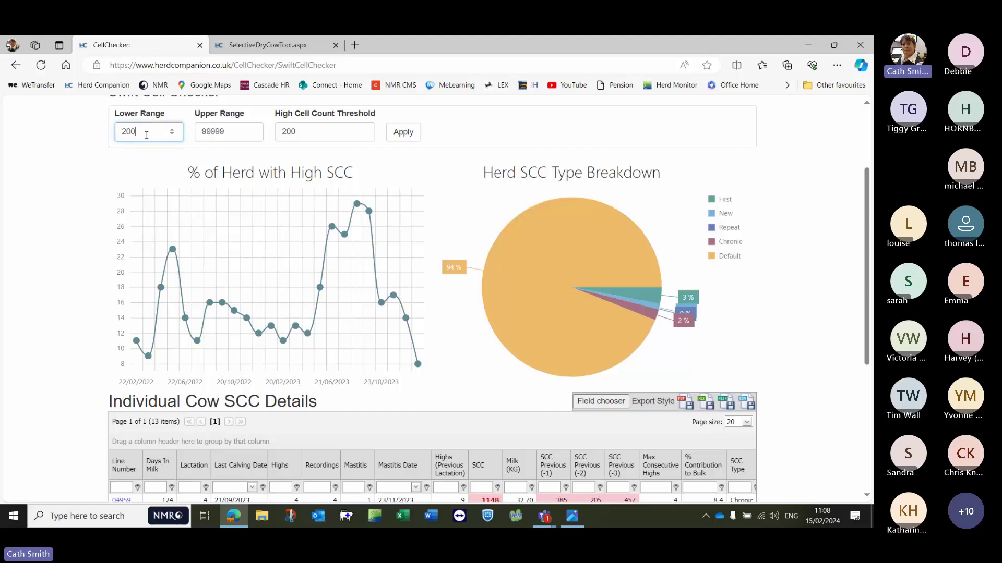
{"action": "key", "text": "BackSpace"}
{"action": "key", "text": "BackSpace"}
{"action": "key", "text": "BackSpace"}
{"action": "type", "text": "0"}
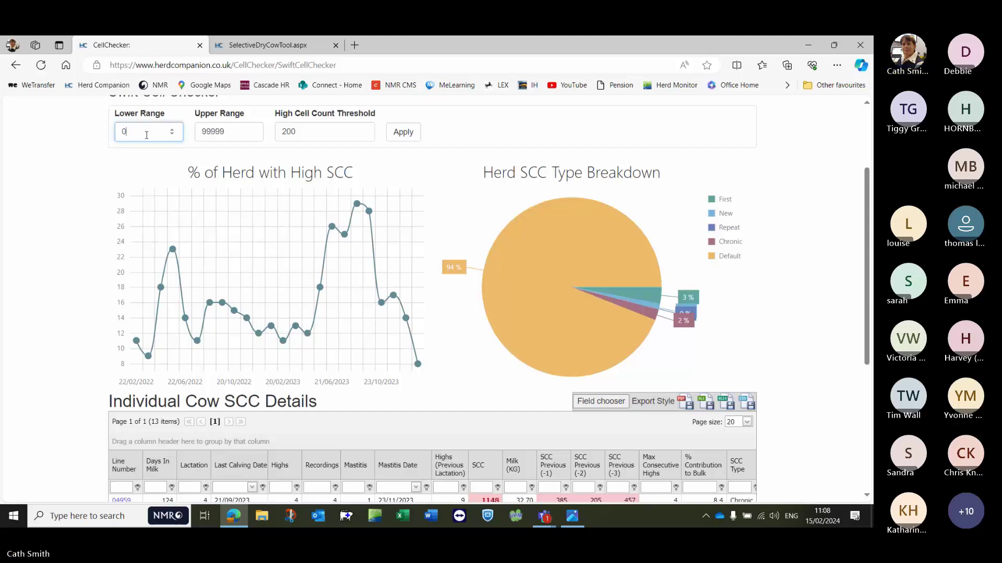
{"action": "left_click", "coordinate": [402, 131]}
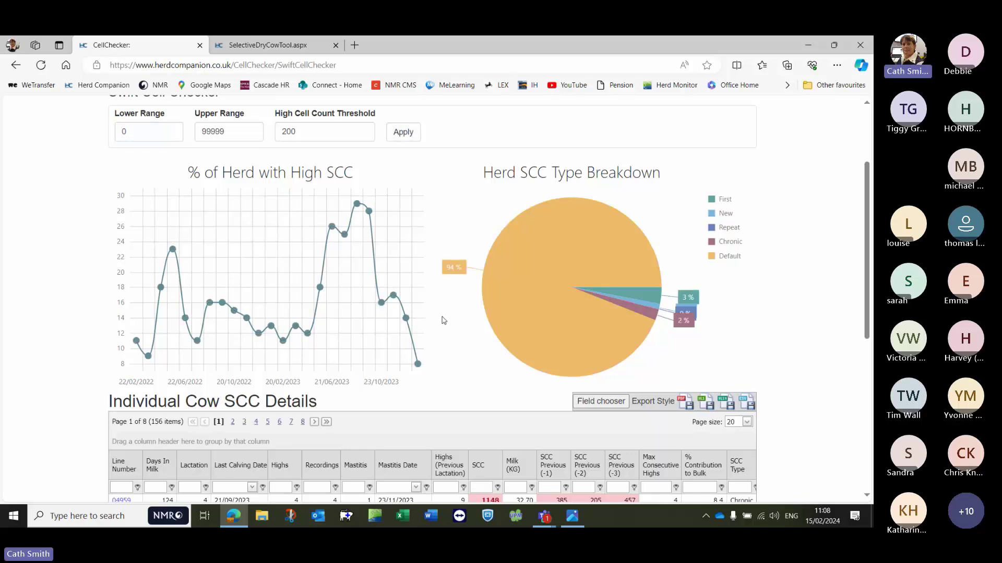
- Sort the Individual Cow SCC Details table by % Contribution to Bulk, highest first
{"action": "scroll", "coordinate": [443, 320], "scroll_direction": "down", "scroll_amount": 7}
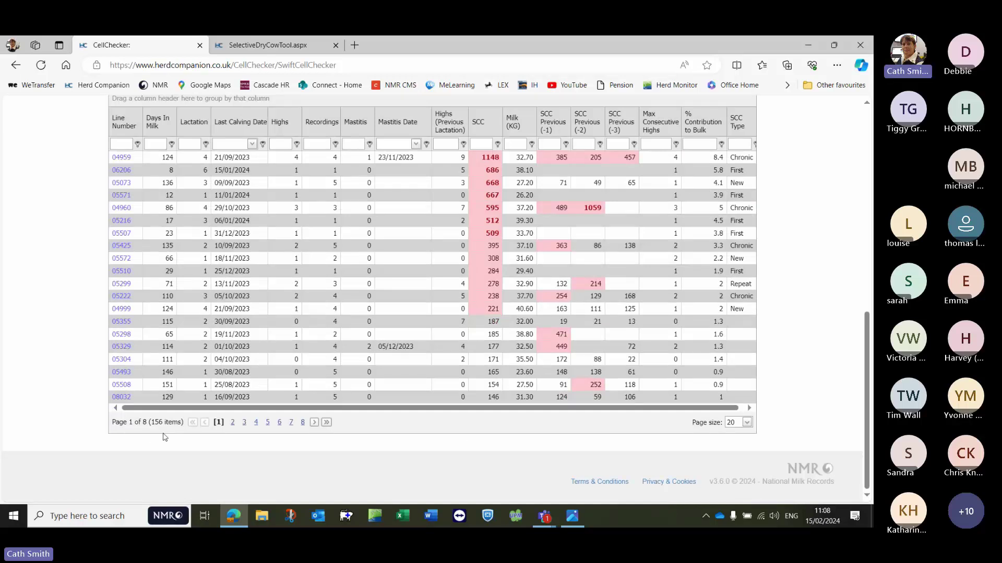
{"action": "scroll", "coordinate": [360, 373], "scroll_direction": "up", "scroll_amount": 1}
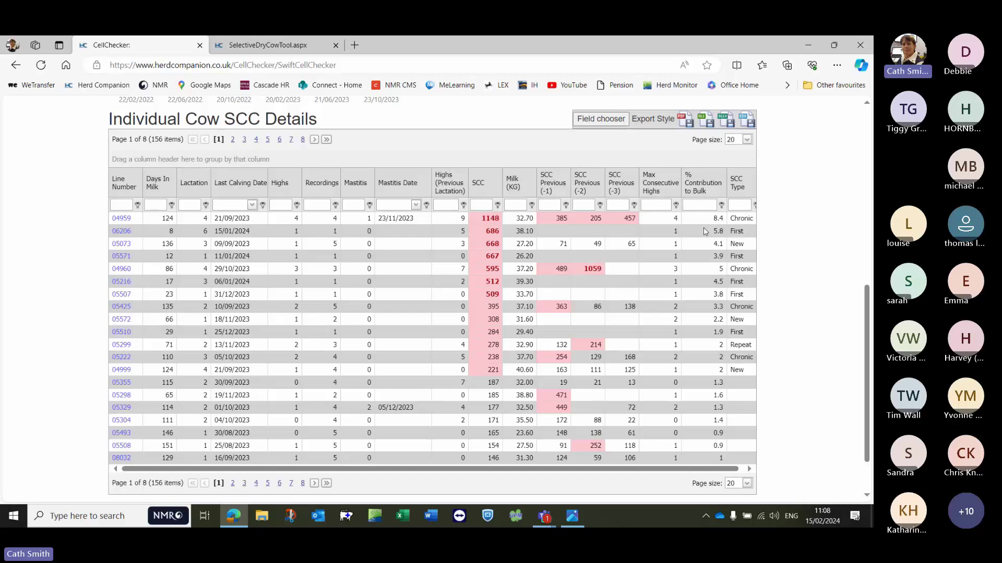
{"action": "left_click", "coordinate": [704, 188]}
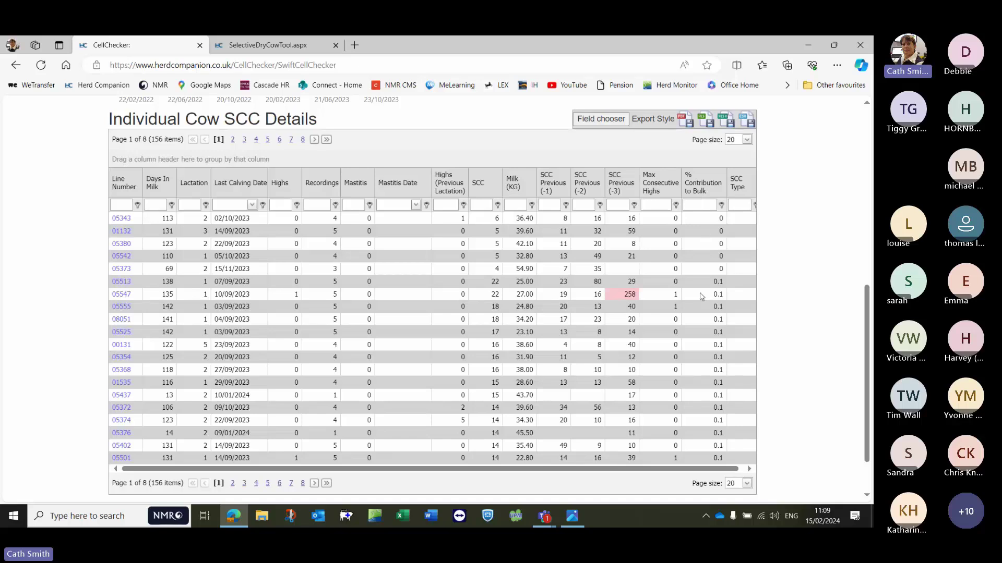
{"action": "left_click", "coordinate": [700, 187]}
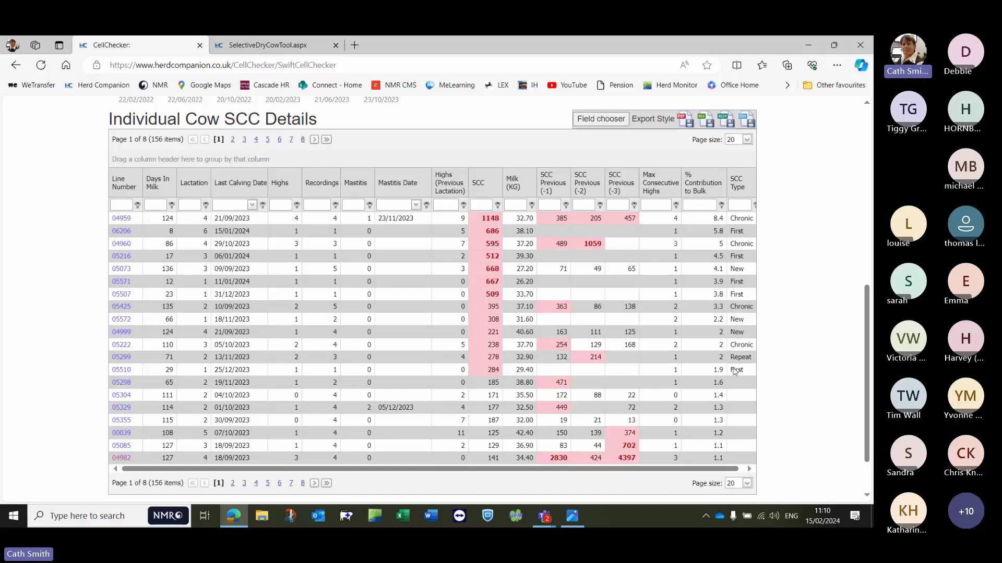
- Open the SCC Status page of the Health Monitor and examine the SCC Status Summary chart by milk recording date
{"action": "scroll", "coordinate": [678, 374], "scroll_direction": "up", "scroll_amount": 2}
{"action": "scroll", "coordinate": [617, 378], "scroll_direction": "up", "scroll_amount": 5}
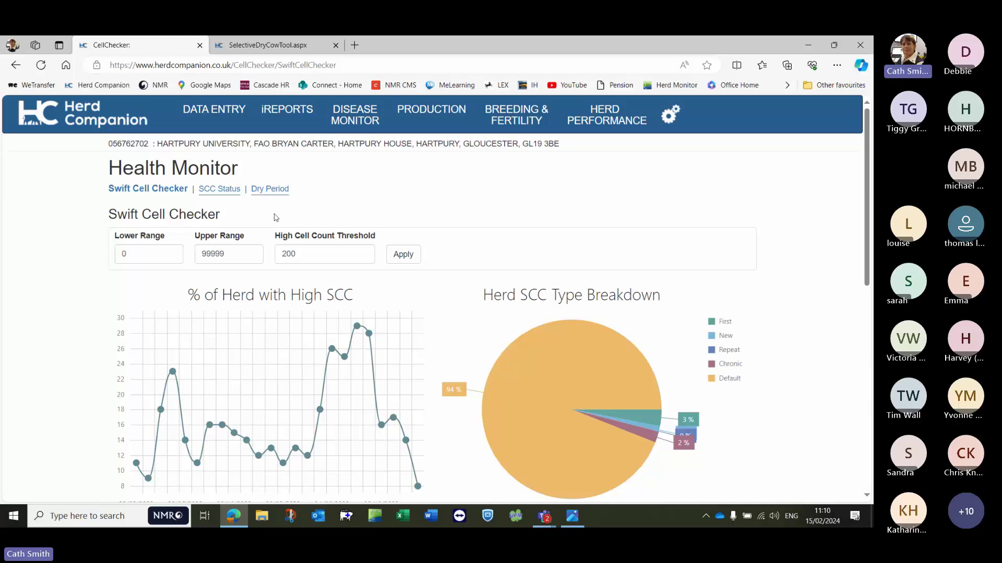
{"action": "left_click", "coordinate": [216, 192]}
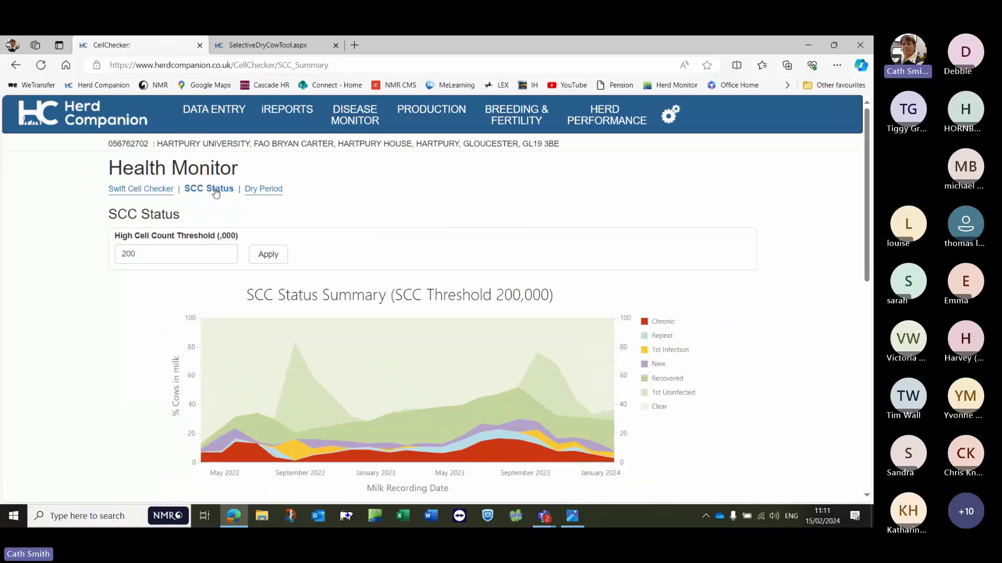
{"action": "scroll", "coordinate": [59, 280], "scroll_direction": "down", "scroll_amount": 1}
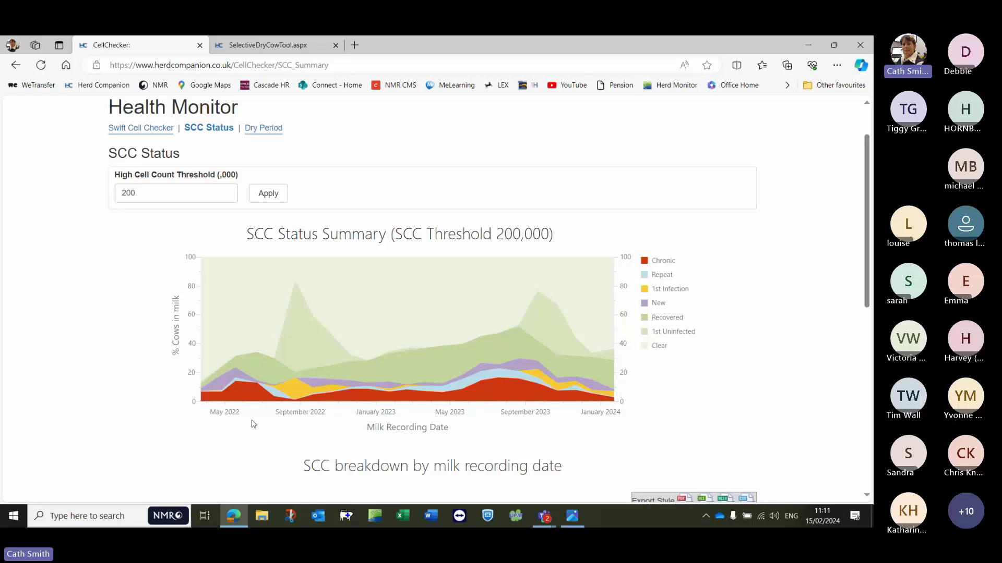
{"action": "scroll", "coordinate": [252, 424], "scroll_direction": "down", "scroll_amount": 1}
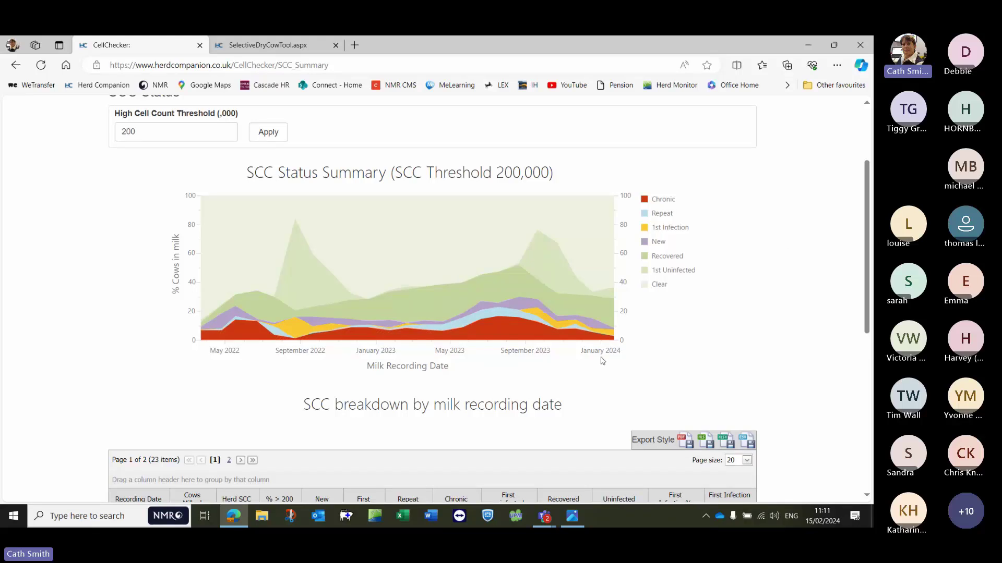
{"action": "mouse_move", "coordinate": [522, 339]}
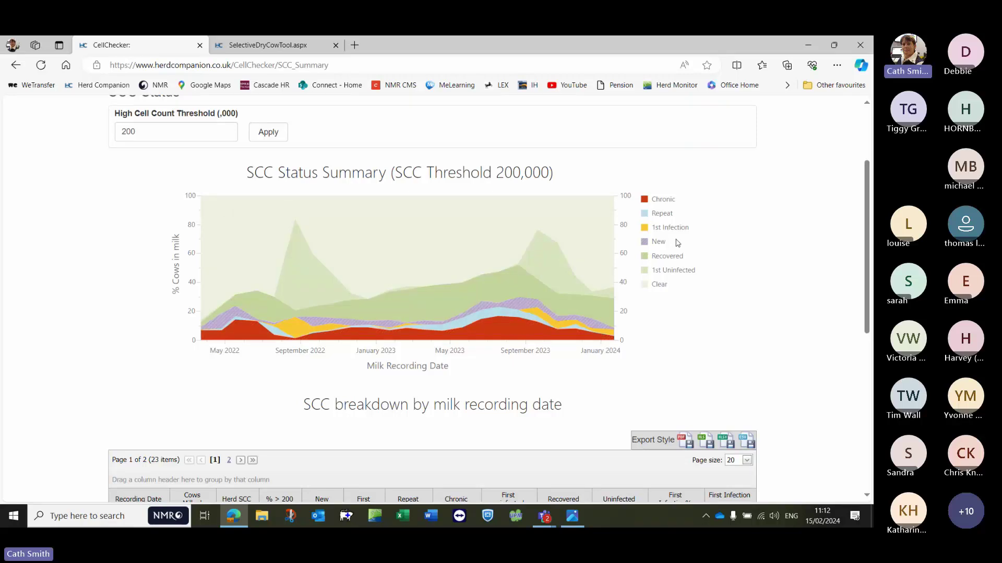
- Minimise the open windows, open the Herd Companion status explanation image from the desktop and maximise it
{"action": "left_click", "coordinate": [808, 47]}
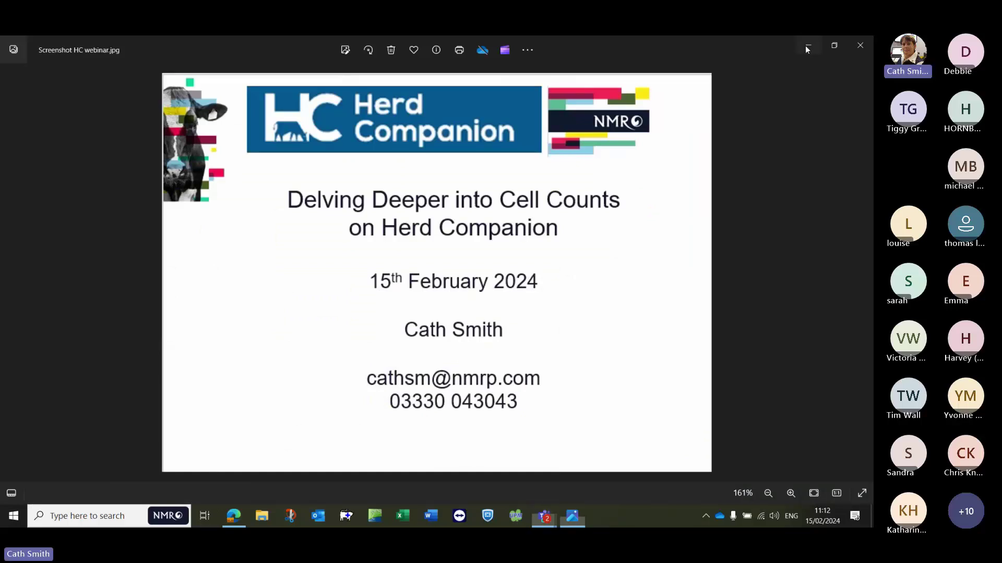
{"action": "left_click", "coordinate": [807, 45]}
{"action": "double_click", "coordinate": [492, 284]}
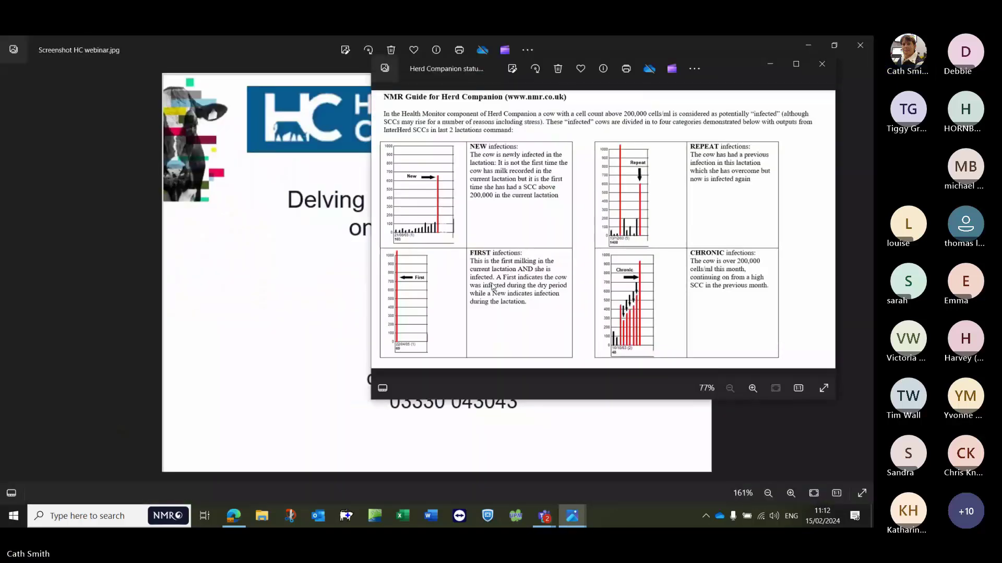
{"action": "left_click", "coordinate": [795, 64]}
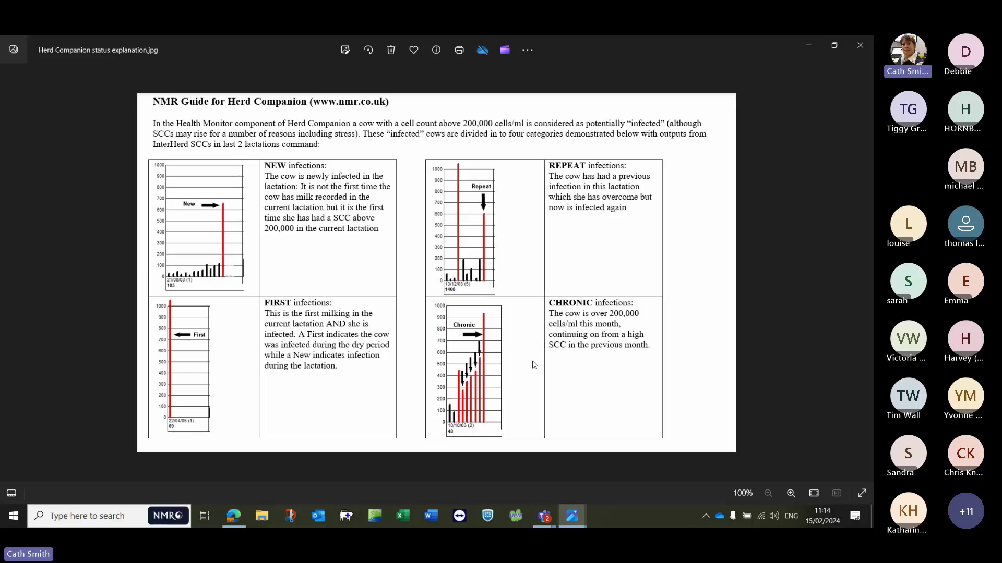
- Close the status explanation and webinar title images and switch back to Herd Companion in Edge
{"action": "left_click", "coordinate": [861, 46]}
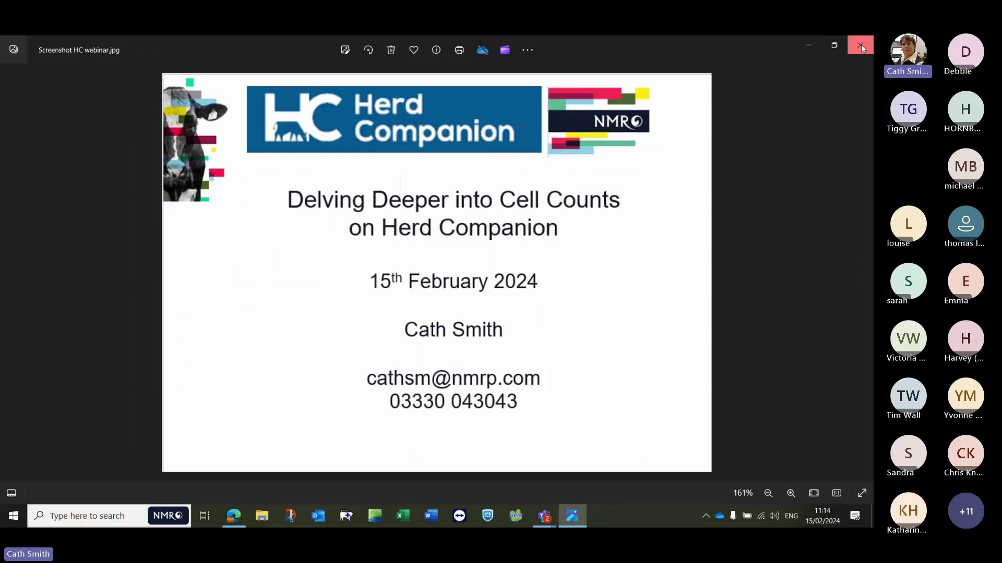
{"action": "left_click", "coordinate": [861, 46]}
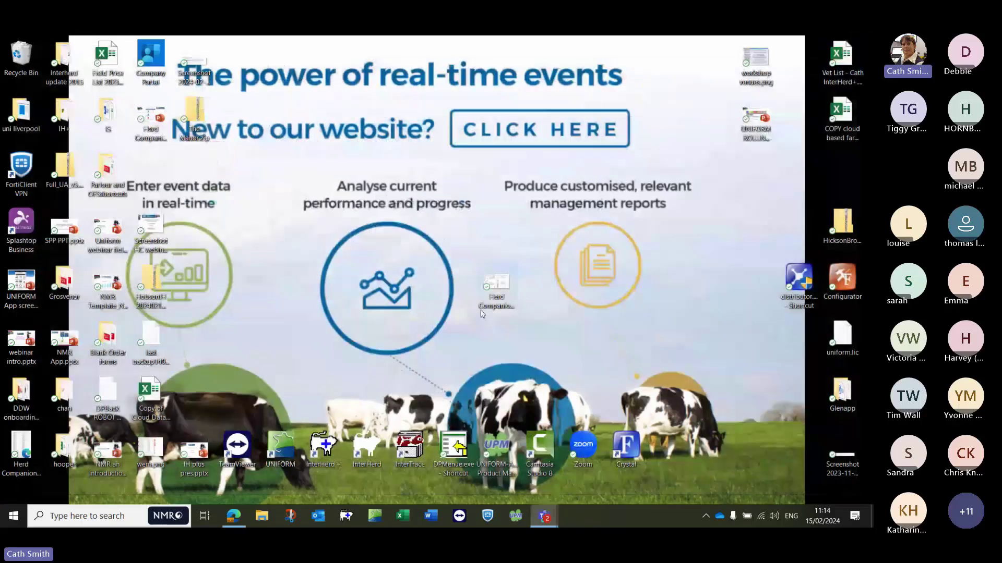
{"action": "left_click", "coordinate": [233, 516]}
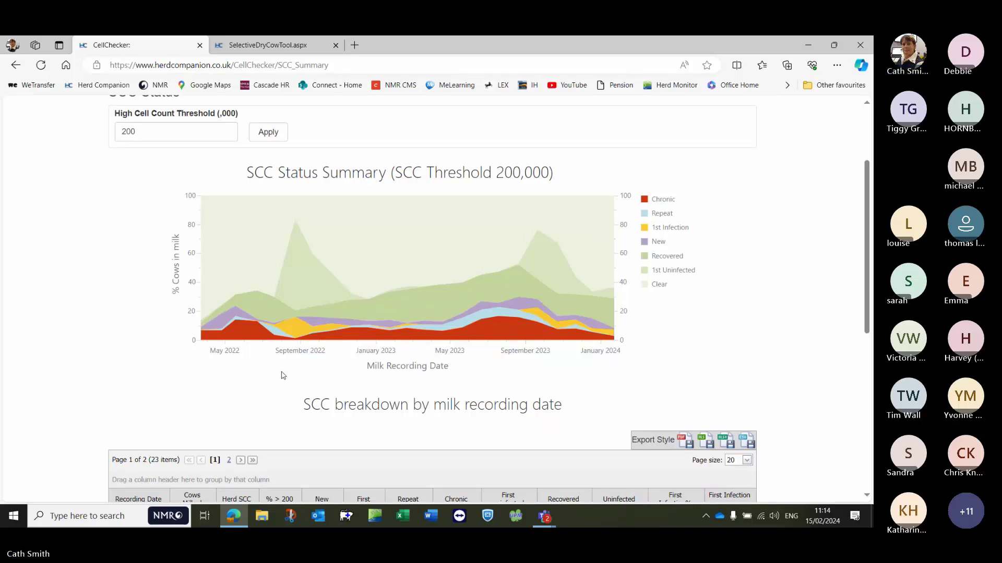
- Examine the SCC breakdown by milk recording date table and return to the Swift Cell Checker page
{"action": "scroll", "coordinate": [133, 357], "scroll_direction": "down", "scroll_amount": 5}
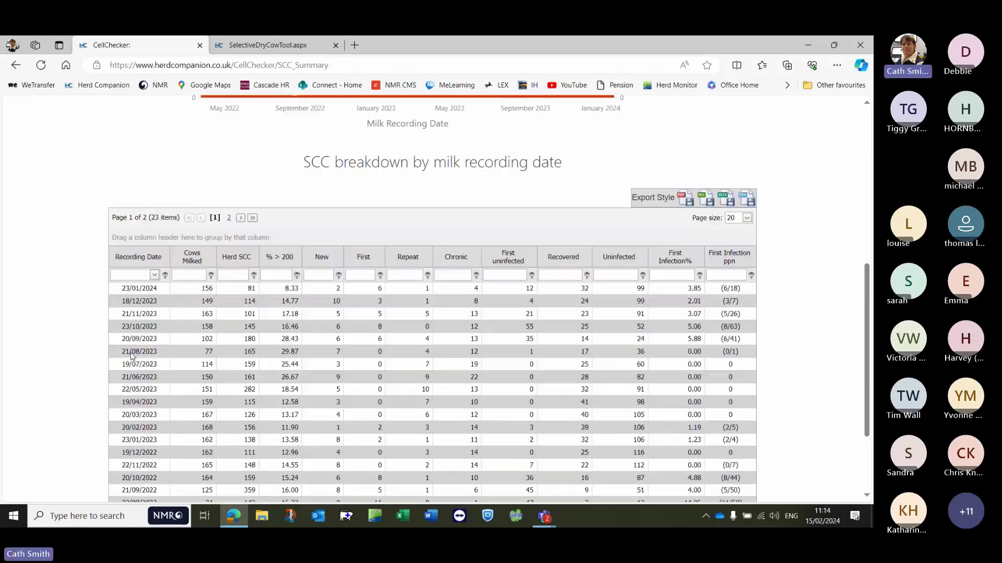
{"action": "scroll", "coordinate": [132, 357], "scroll_direction": "down", "scroll_amount": 1}
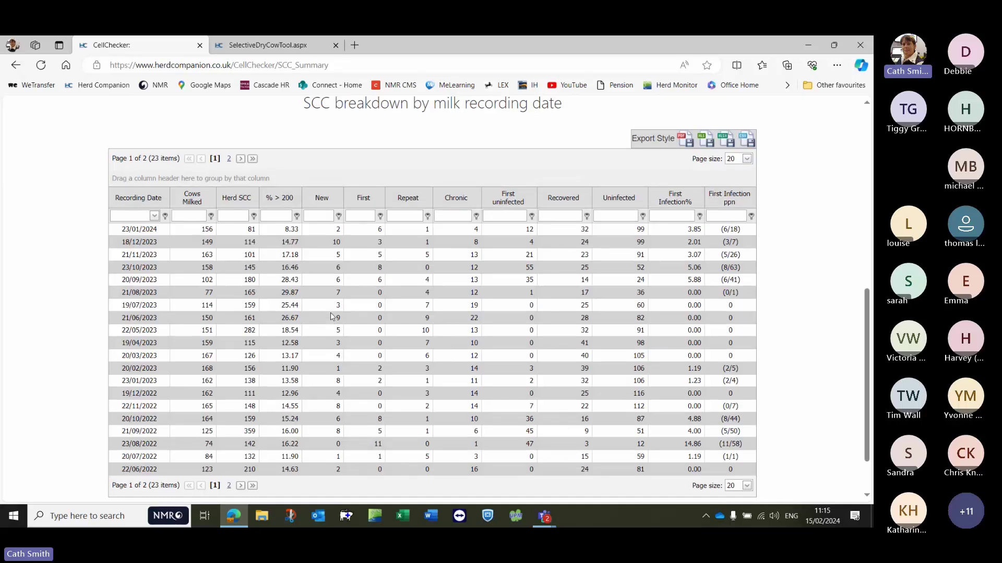
{"action": "scroll", "coordinate": [437, 189], "scroll_direction": "up", "scroll_amount": 1}
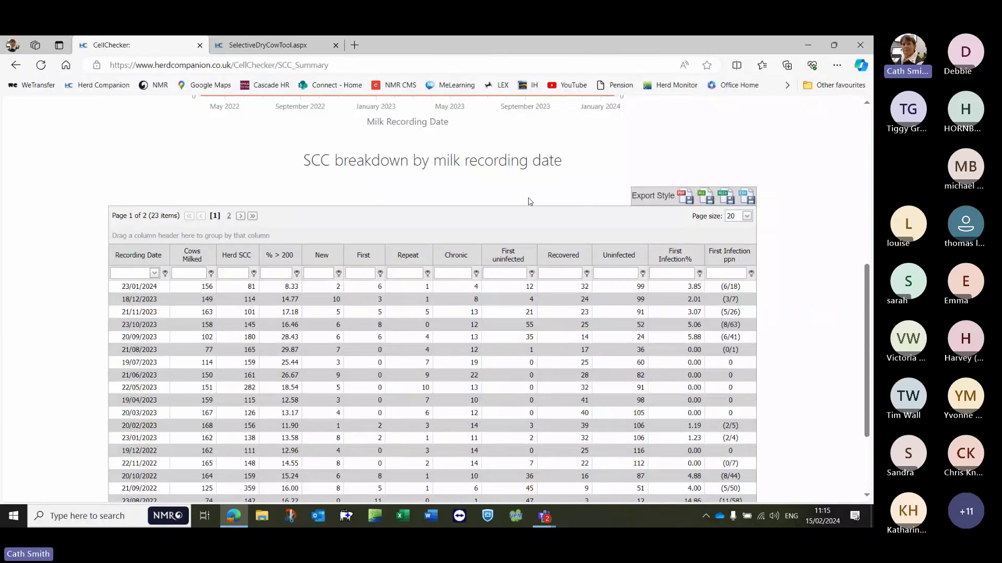
{"action": "scroll", "coordinate": [530, 202], "scroll_direction": "up", "scroll_amount": 1}
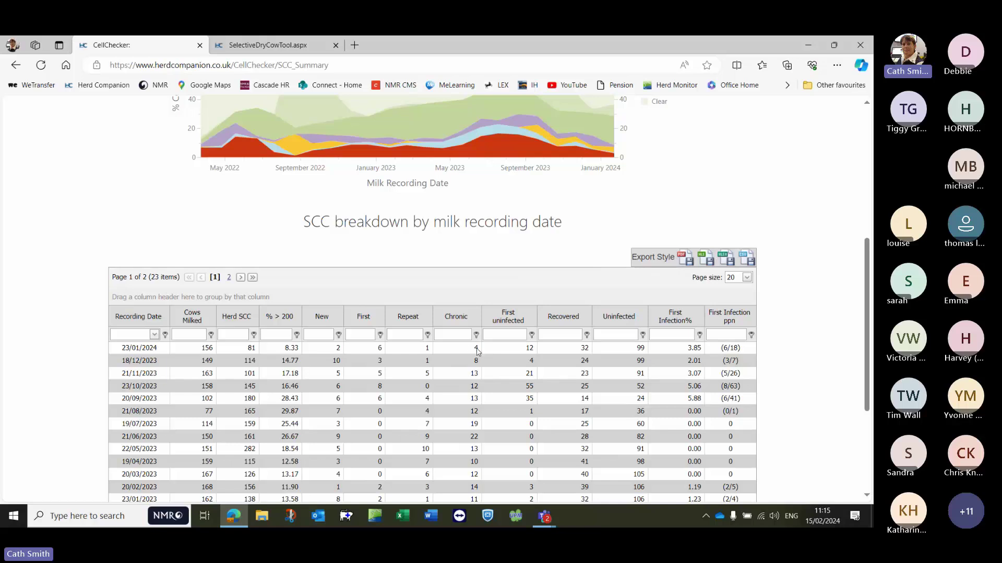
{"action": "scroll", "coordinate": [105, 273], "scroll_direction": "up", "scroll_amount": 5}
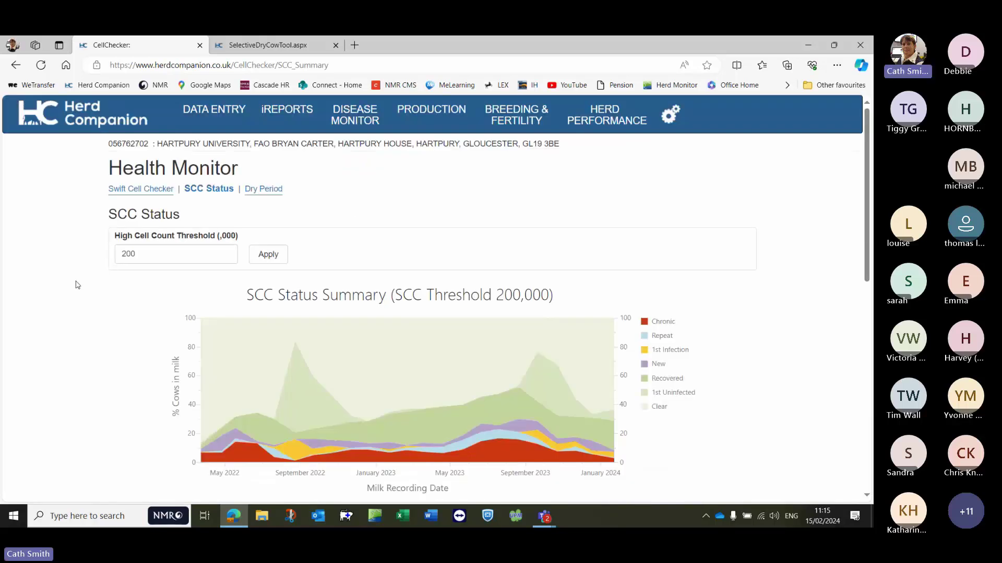
{"action": "left_click", "coordinate": [145, 189]}
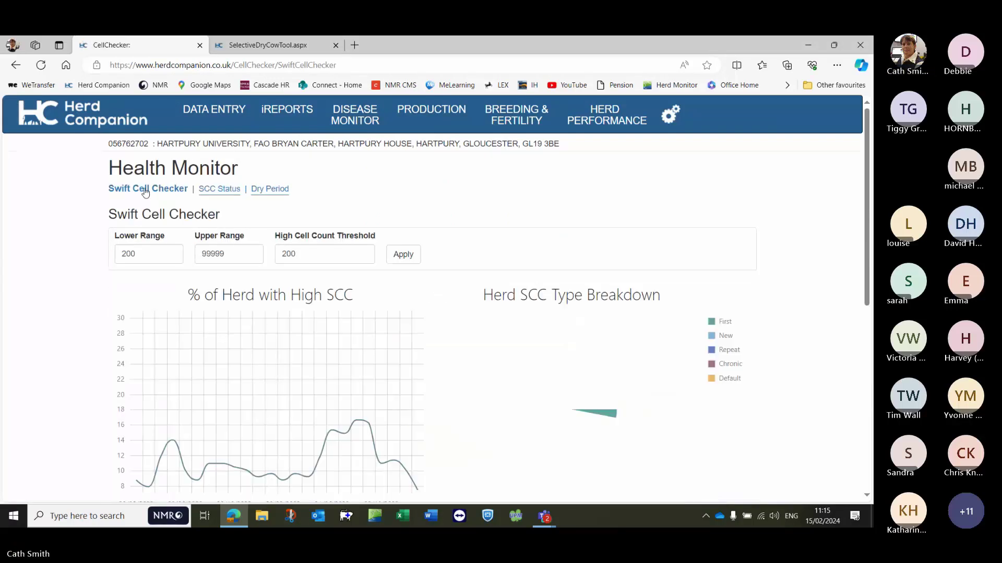
- Filter the Individual Cow SCC Details table to cows whose SCC Type is "chronic"
{"action": "scroll", "coordinate": [483, 322], "scroll_direction": "down", "scroll_amount": 5}
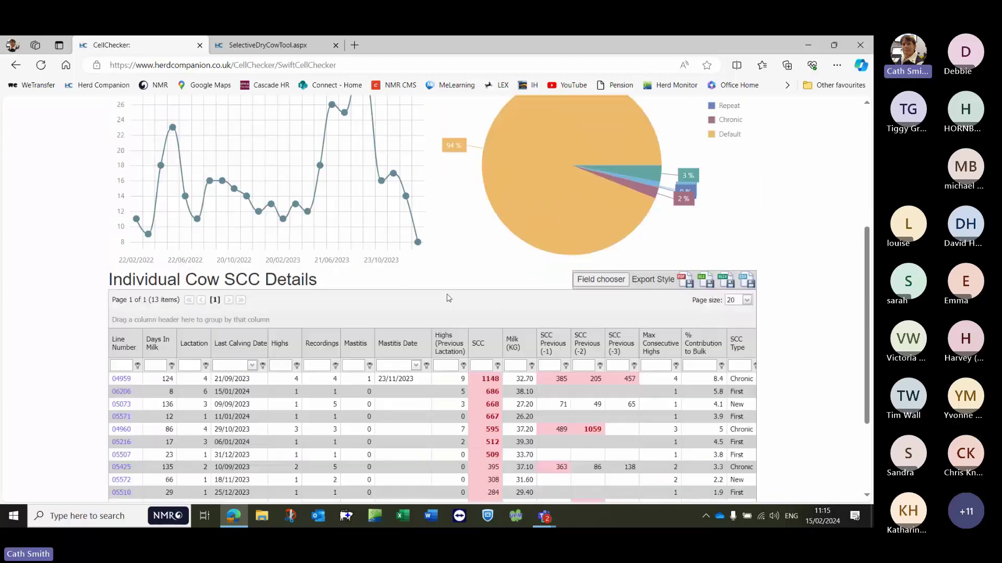
{"action": "scroll", "coordinate": [470, 286], "scroll_direction": "down", "scroll_amount": 2}
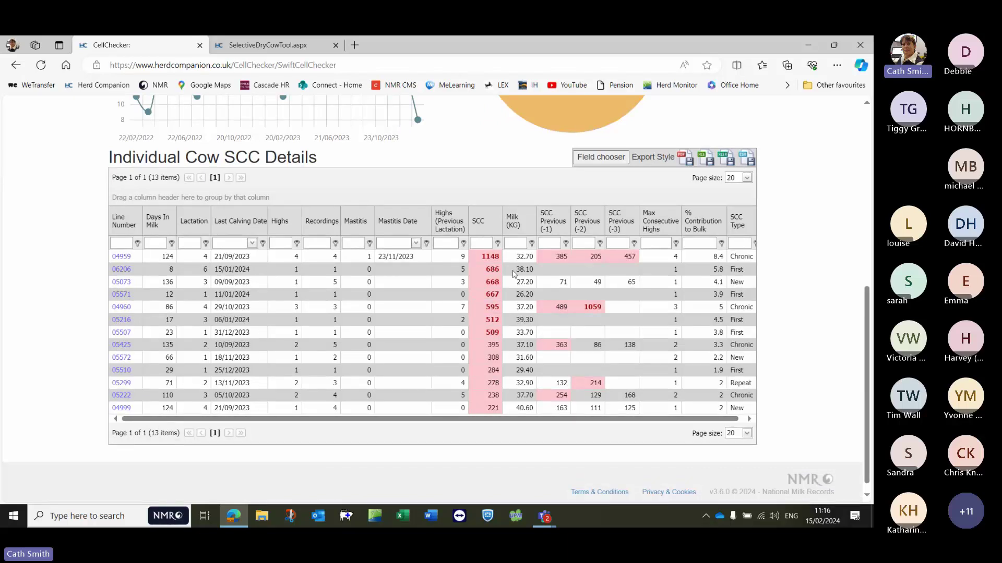
{"action": "left_click", "coordinate": [737, 243]}
{"action": "type", "text": "chronic"}
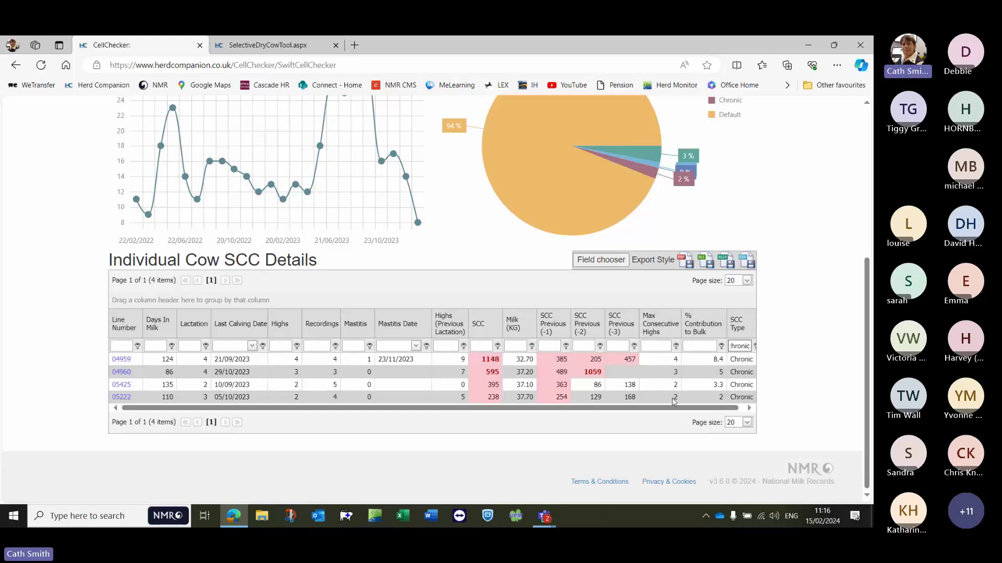
- Clear the SCC Type filter, review all listed cows, and filter the table by the SCC Type "first"
{"action": "key", "text": "ctrl+a"}
{"action": "key", "text": "BackSpace"}
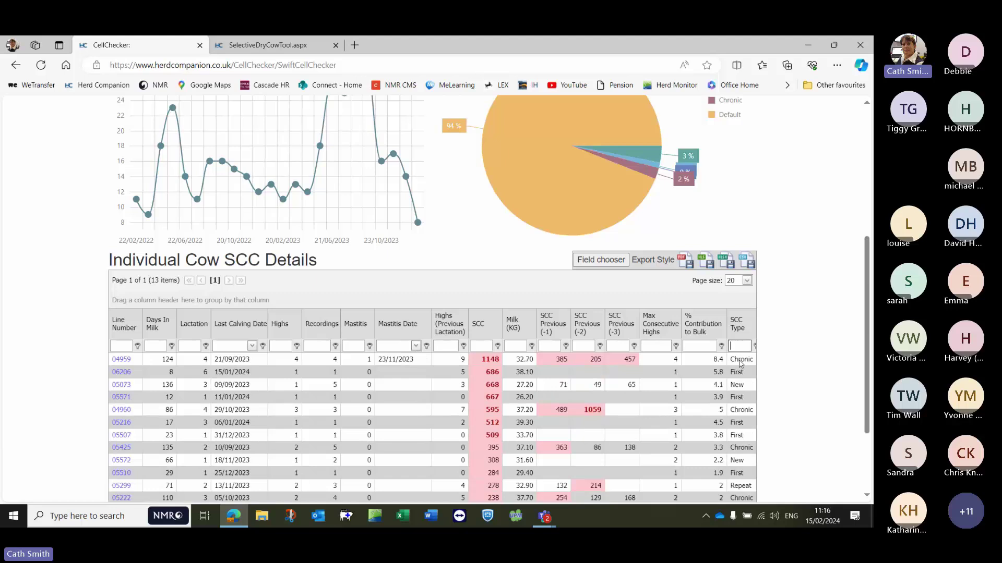
{"action": "scroll", "coordinate": [741, 363], "scroll_direction": "down", "scroll_amount": 2}
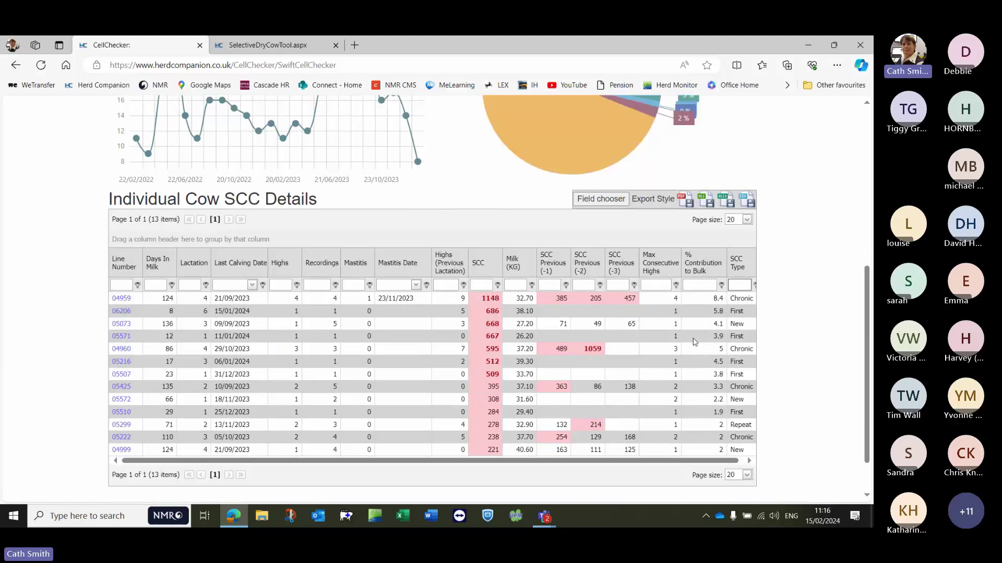
{"action": "scroll", "coordinate": [695, 341], "scroll_direction": "down", "scroll_amount": 2}
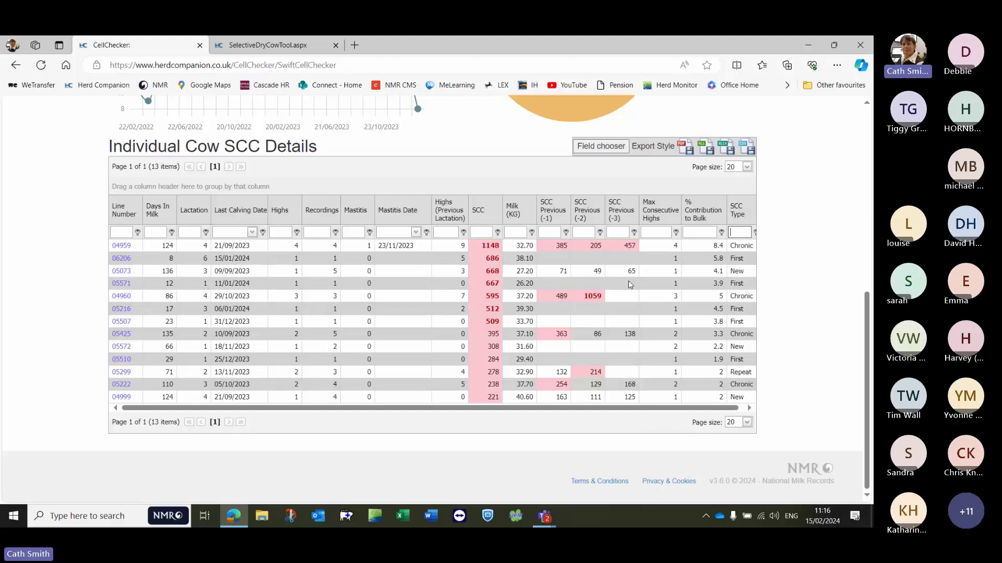
{"action": "scroll", "coordinate": [608, 310], "scroll_direction": "up", "scroll_amount": 1}
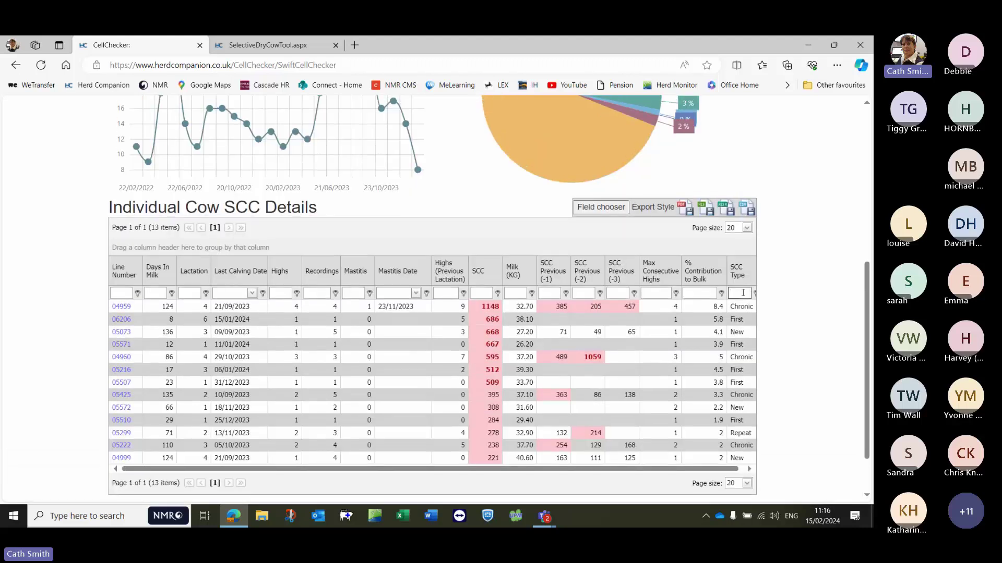
{"action": "type", "text": "irst"}
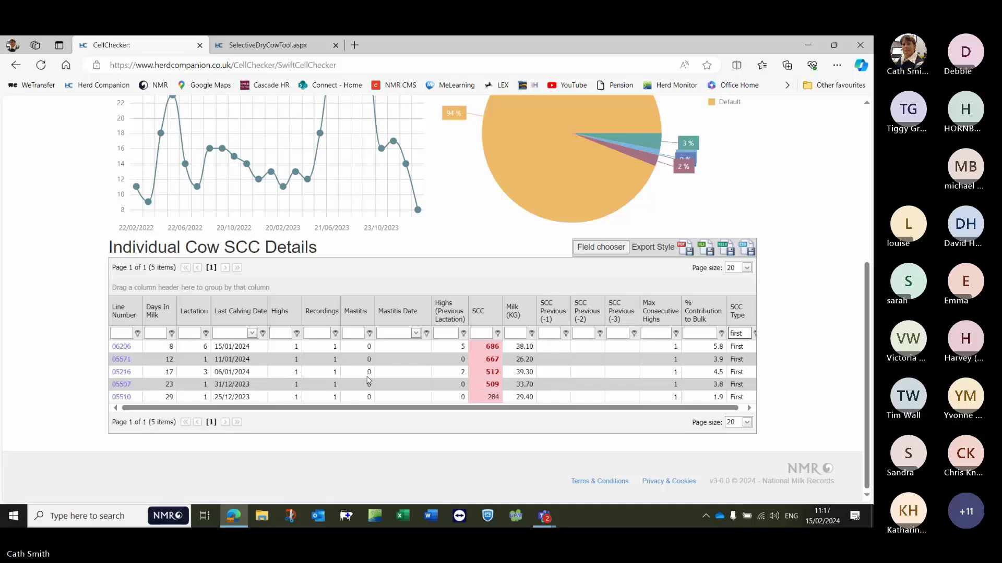
- Open the Dry Period page of the SCC Monitor and check the available milk recording dates, keeping 23/01/2024
{"action": "scroll", "coordinate": [413, 290], "scroll_direction": "up", "scroll_amount": 5}
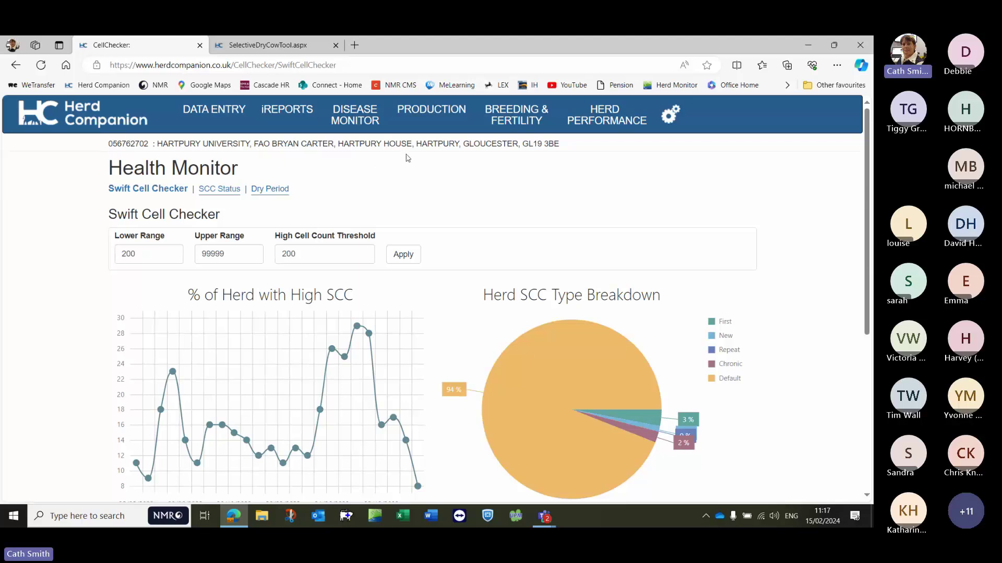
{"action": "left_click", "coordinate": [433, 112]}
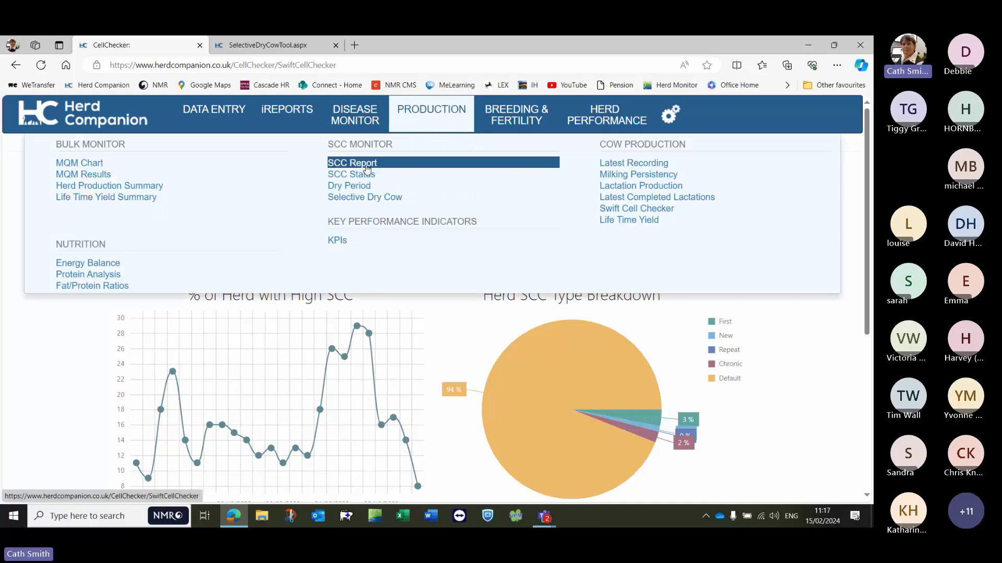
{"action": "left_click", "coordinate": [357, 190]}
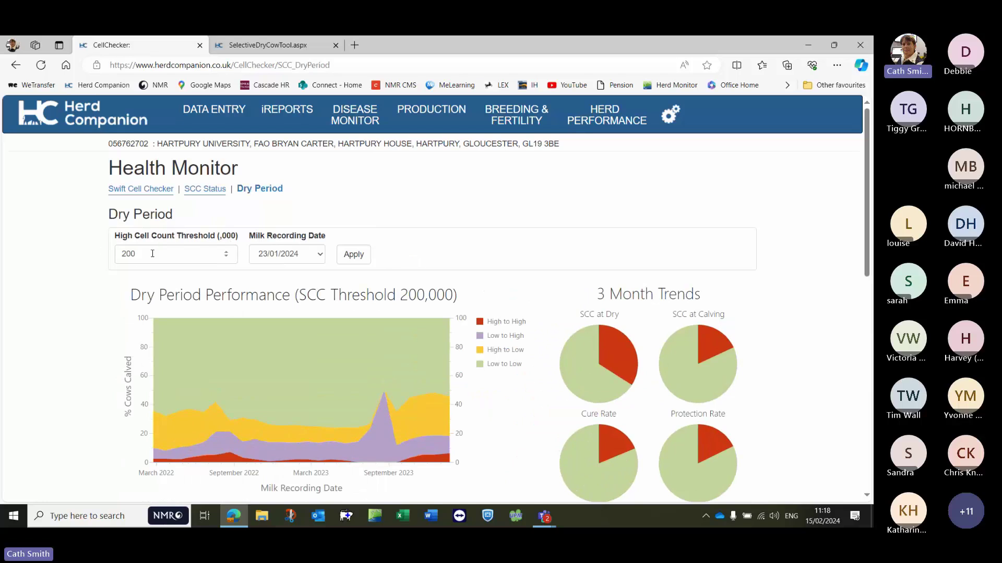
{"action": "left_click", "coordinate": [320, 255]}
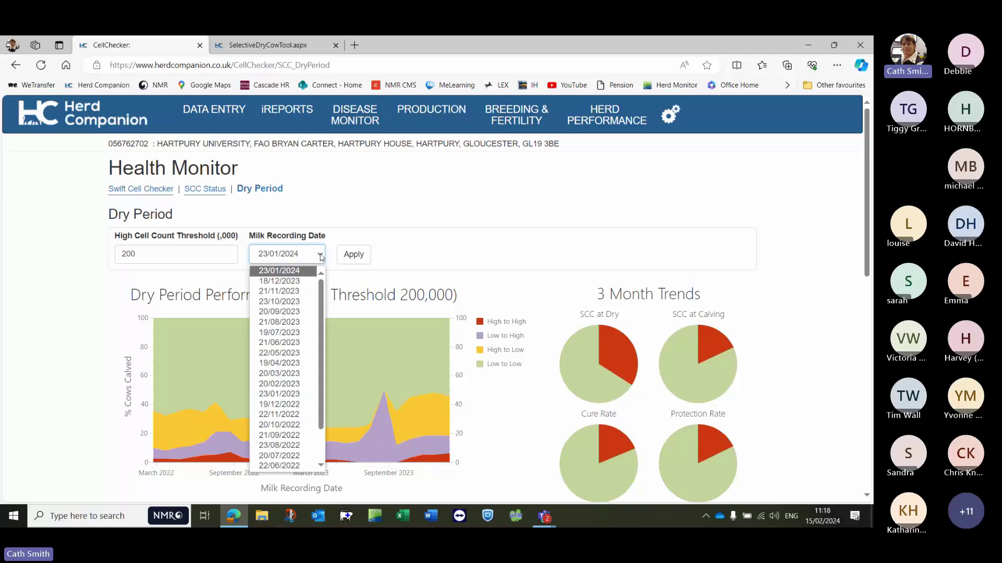
{"action": "left_click", "coordinate": [320, 255]}
- Examine the Dry Period Performance chart and the 3 Month Trends pie charts, including Cure Rate and SCC at Dry
{"action": "scroll", "coordinate": [365, 216], "scroll_direction": "down", "scroll_amount": 3}
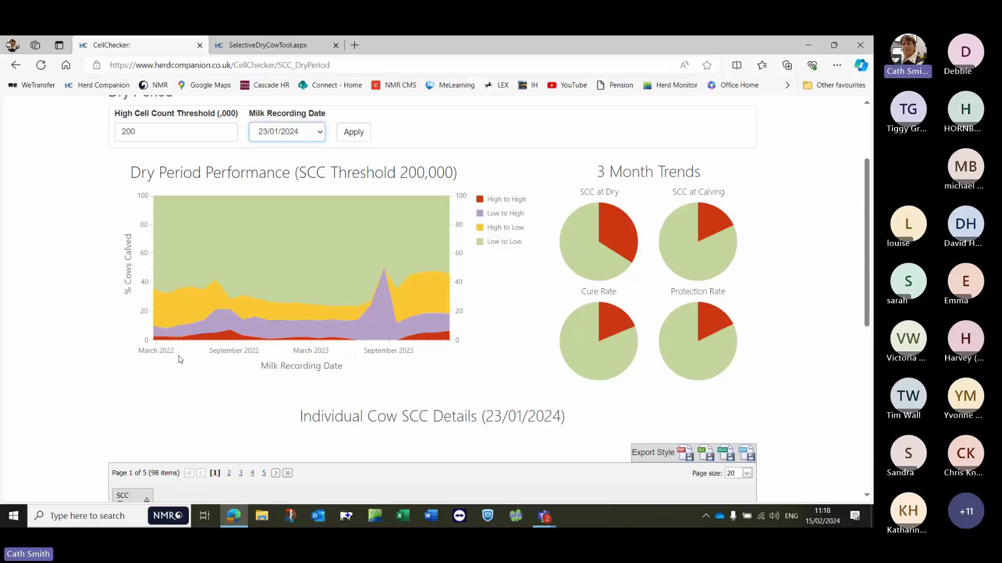
{"action": "mouse_move", "coordinate": [216, 338]}
{"action": "mouse_move", "coordinate": [421, 341]}
{"action": "mouse_move", "coordinate": [384, 292]}
{"action": "mouse_move", "coordinate": [609, 368]}
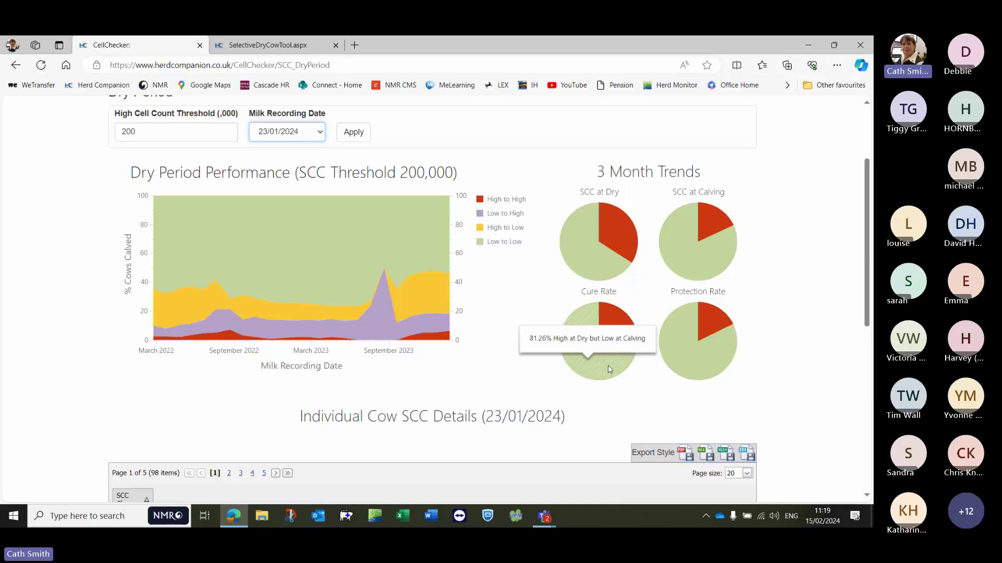
{"action": "mouse_move", "coordinate": [618, 324]}
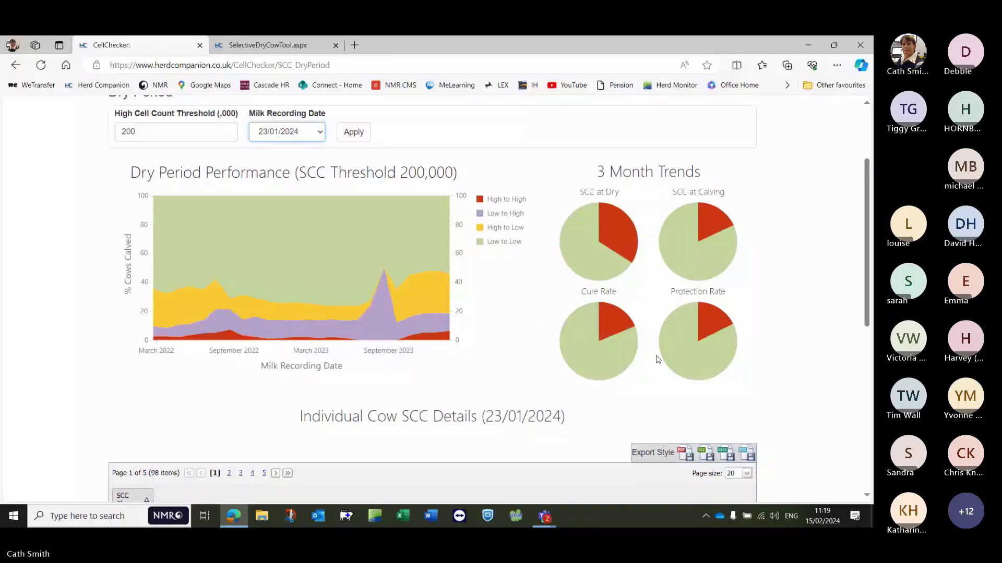
{"action": "mouse_move", "coordinate": [596, 267]}
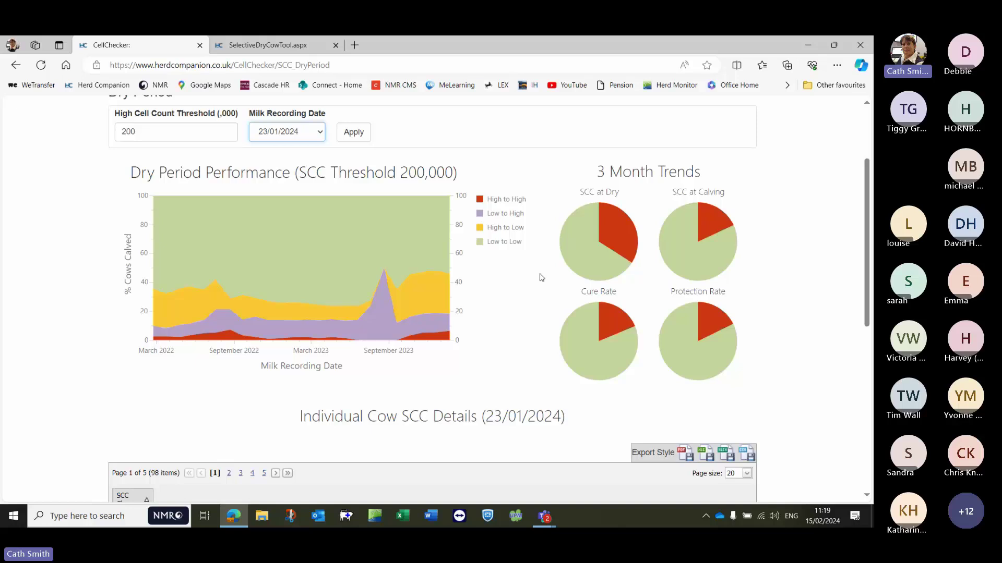
- Review the Individual Cow SCC Details grouped by SCC Change and set the table's page size to 50
{"action": "scroll", "coordinate": [541, 277], "scroll_direction": "down", "scroll_amount": 3}
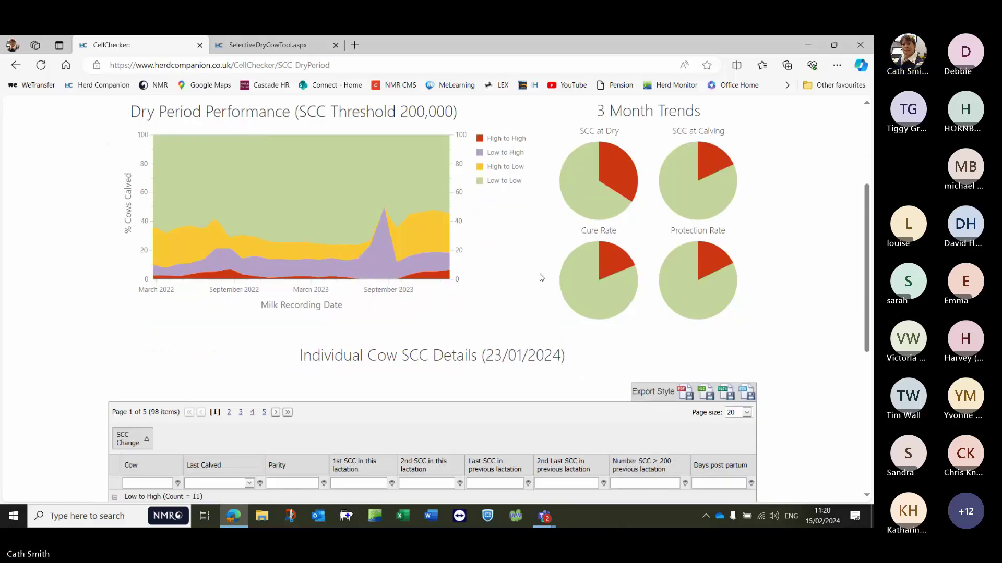
{"action": "scroll", "coordinate": [541, 277], "scroll_direction": "down", "scroll_amount": 3}
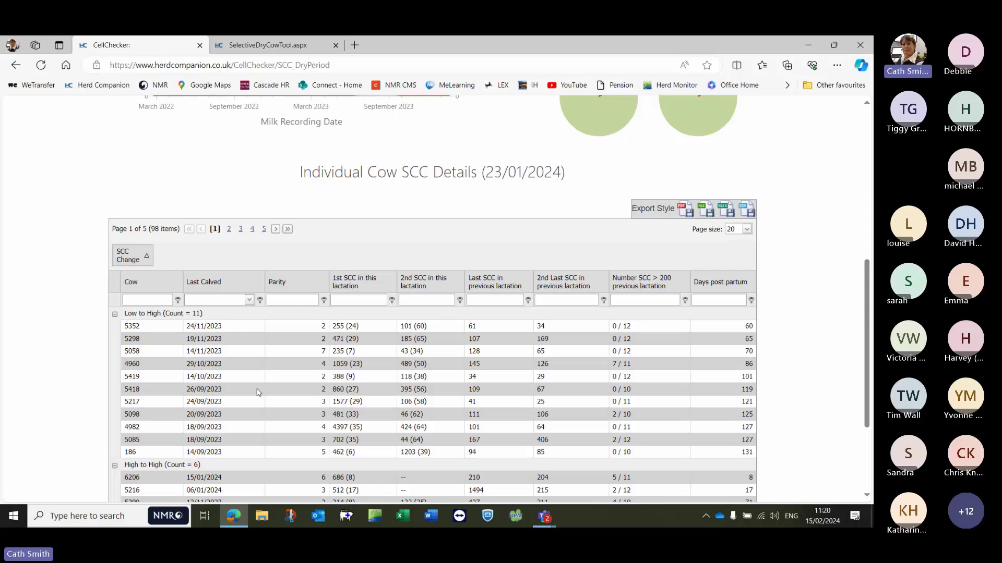
{"action": "scroll", "coordinate": [257, 392], "scroll_direction": "down", "scroll_amount": 3}
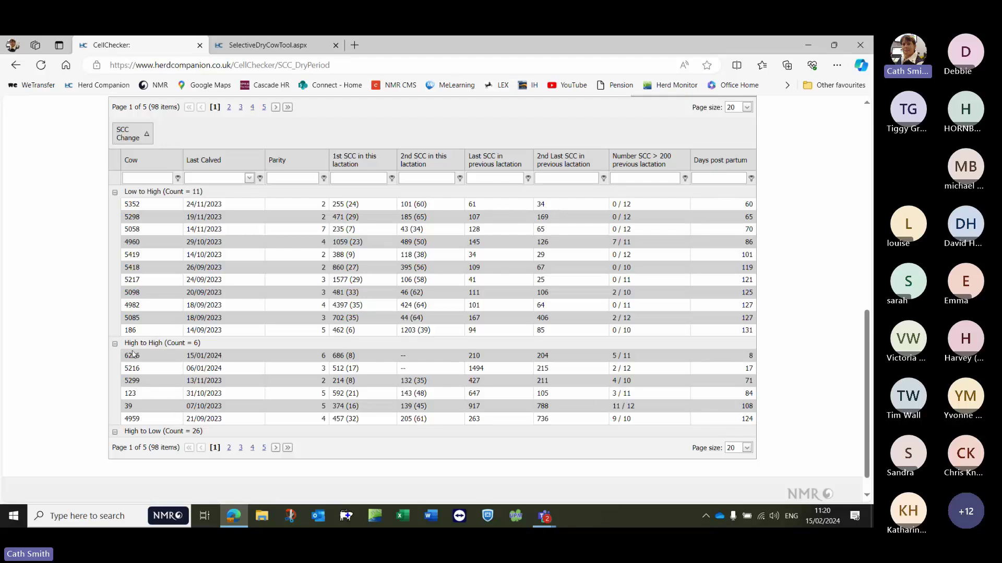
{"action": "left_click_drag", "start_coordinate": [125, 131], "coordinate": [165, 135]}
{"action": "left_click", "coordinate": [748, 448]}
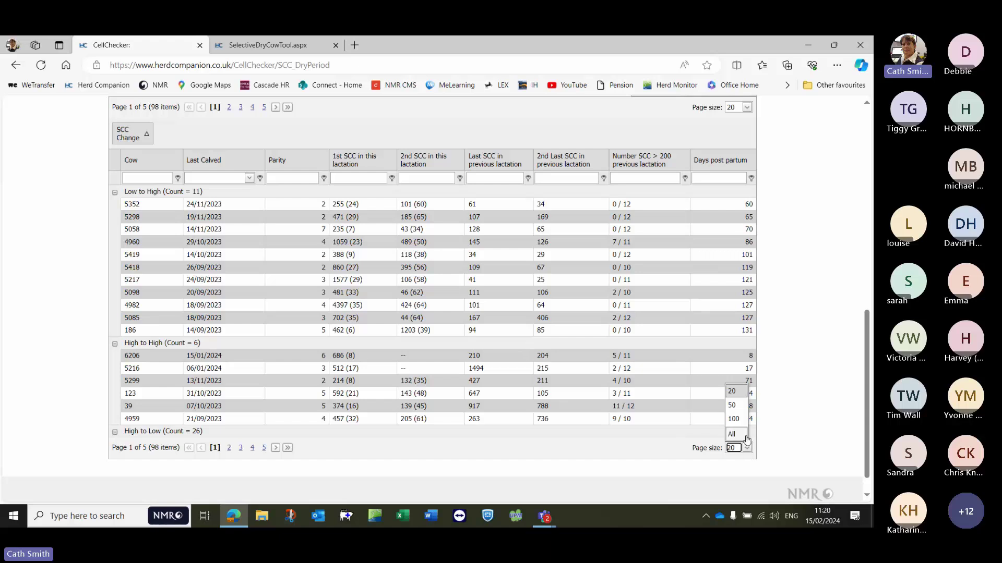
{"action": "left_click", "coordinate": [731, 405]}
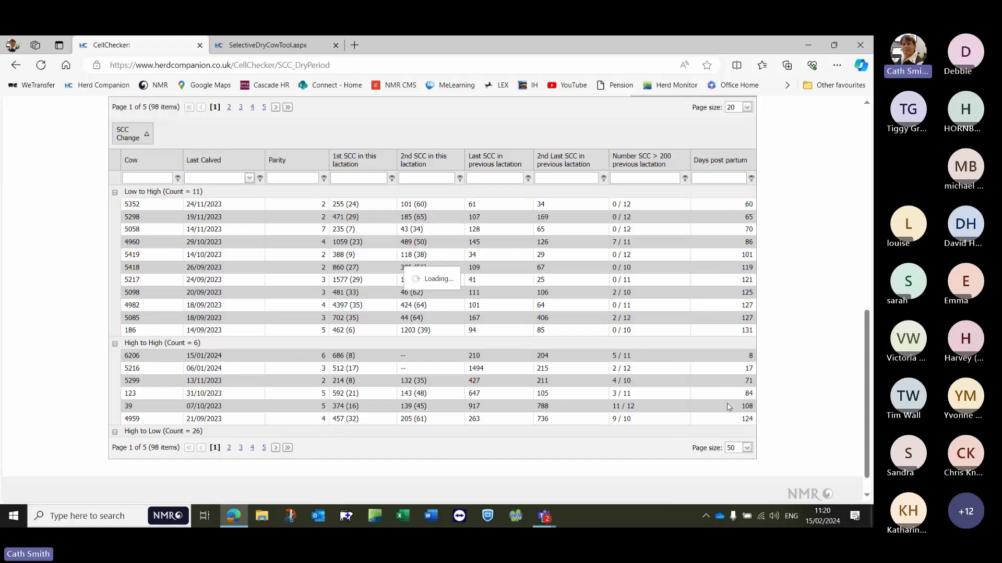
- Collapse the Low to High group, expand it again, and collapse the High to High group in the dry period table
{"action": "scroll", "coordinate": [174, 259], "scroll_direction": "down", "scroll_amount": 2}
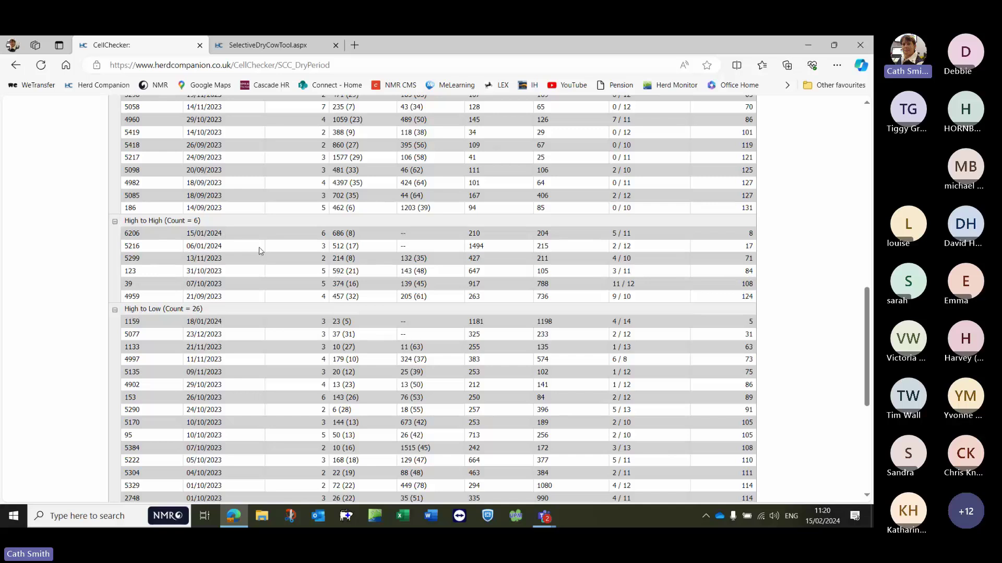
{"action": "scroll", "coordinate": [259, 250], "scroll_direction": "up", "scroll_amount": 1}
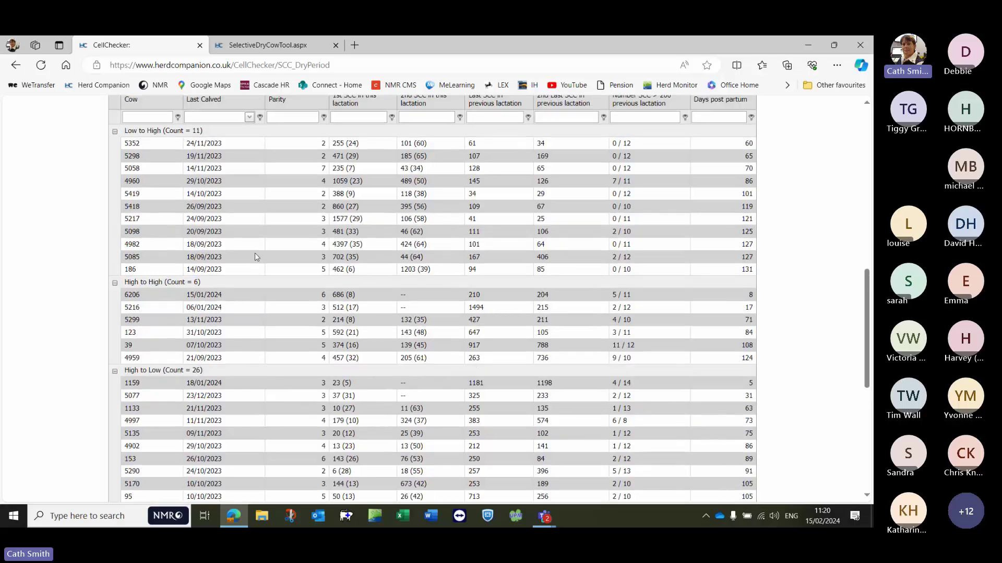
{"action": "scroll", "coordinate": [255, 257], "scroll_direction": "up", "scroll_amount": 1}
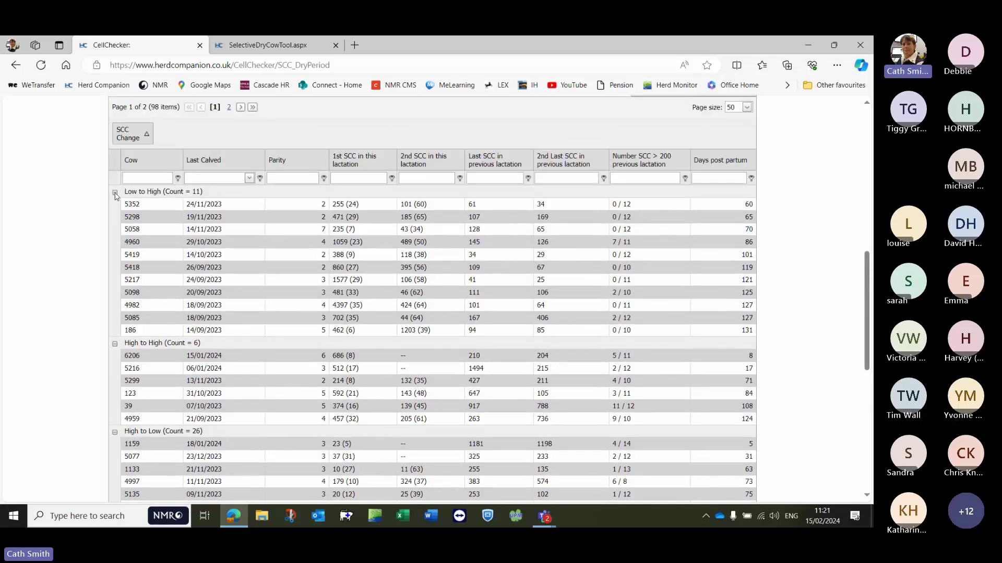
{"action": "left_click", "coordinate": [115, 192]}
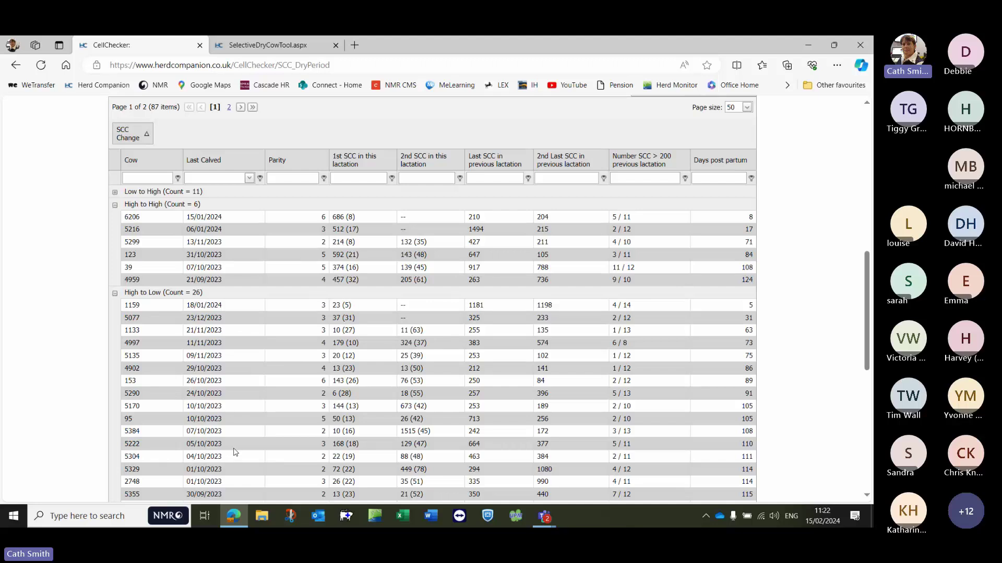
{"action": "left_click", "coordinate": [115, 205]}
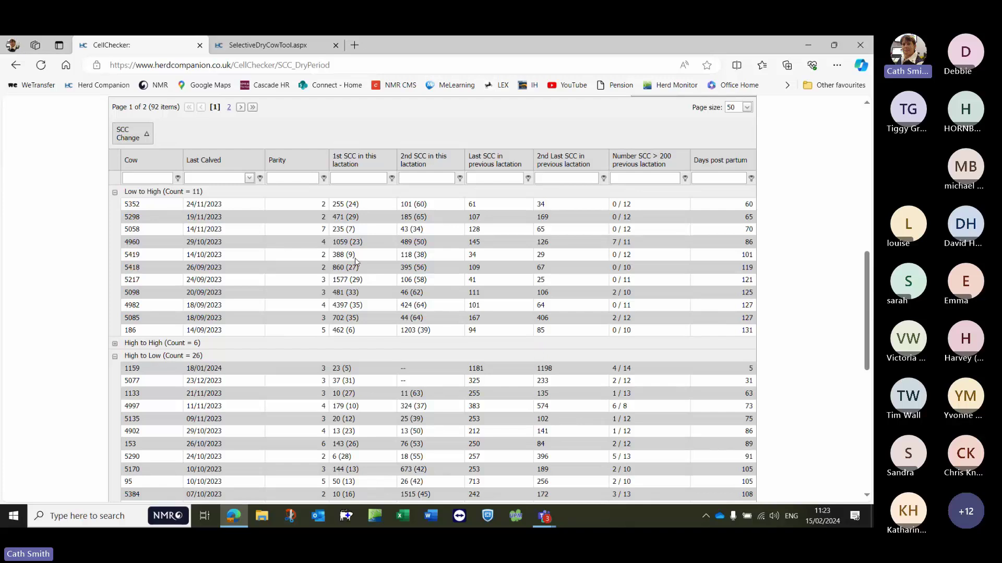
- Return to the Swift Cell Checker page and review its Individual Cow SCC Details table
{"action": "scroll", "coordinate": [77, 256], "scroll_direction": "up", "scroll_amount": 4}
{"action": "scroll", "coordinate": [77, 255], "scroll_direction": "up", "scroll_amount": 5}
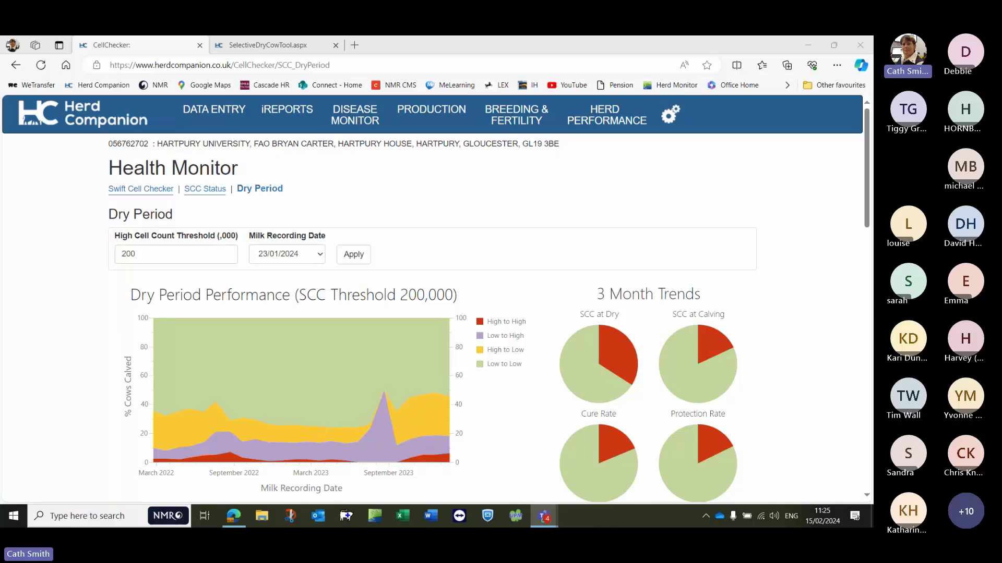
{"action": "left_click", "coordinate": [285, 112]}
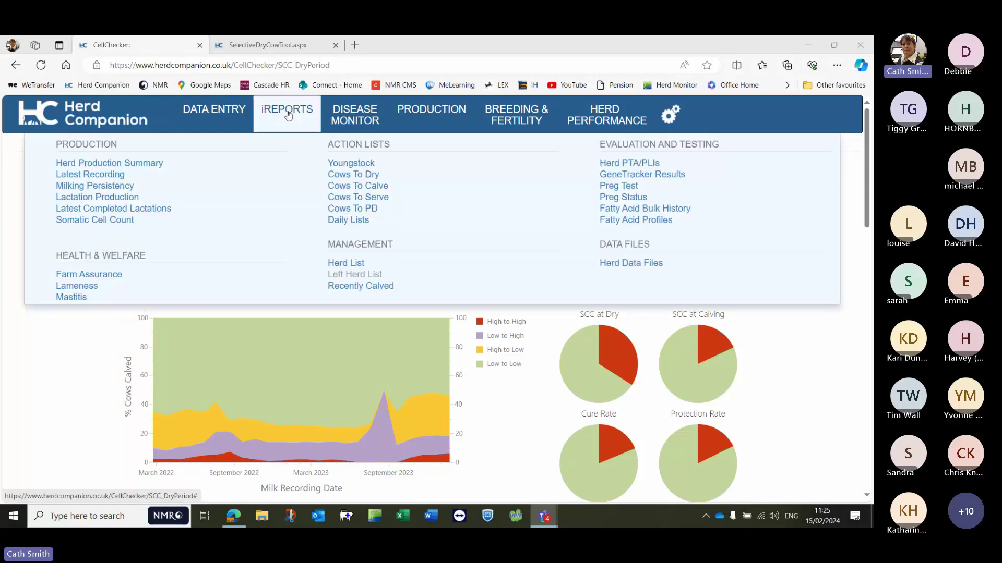
{"action": "left_click", "coordinate": [359, 160]}
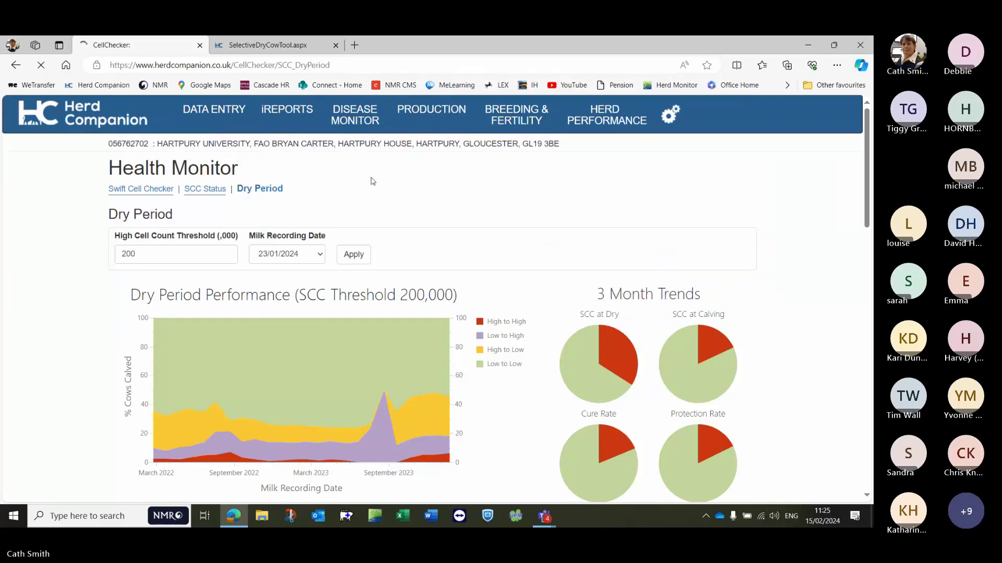
{"action": "scroll", "coordinate": [387, 184], "scroll_direction": "down", "scroll_amount": 7}
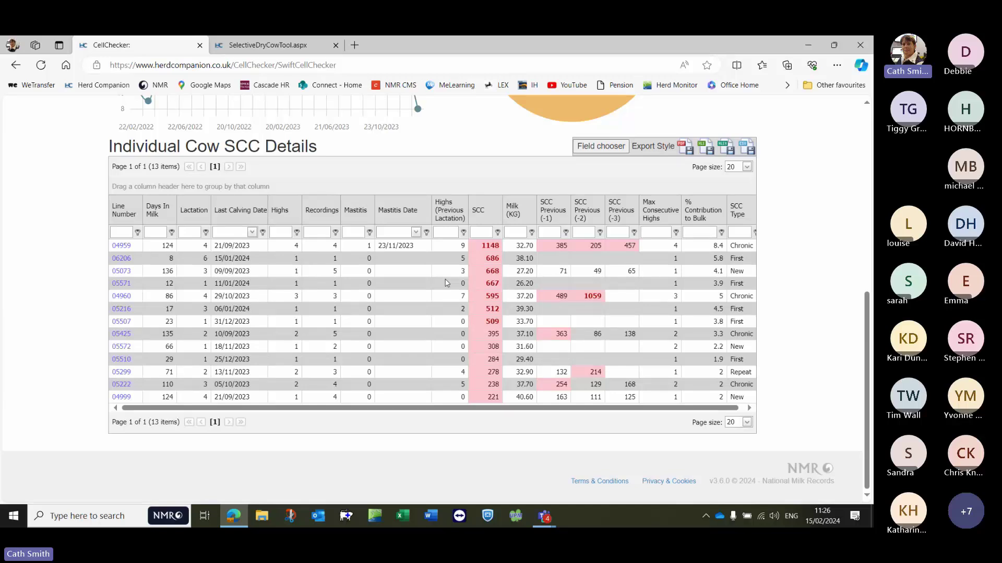
{"action": "scroll", "coordinate": [446, 283], "scroll_direction": "up", "scroll_amount": 7}
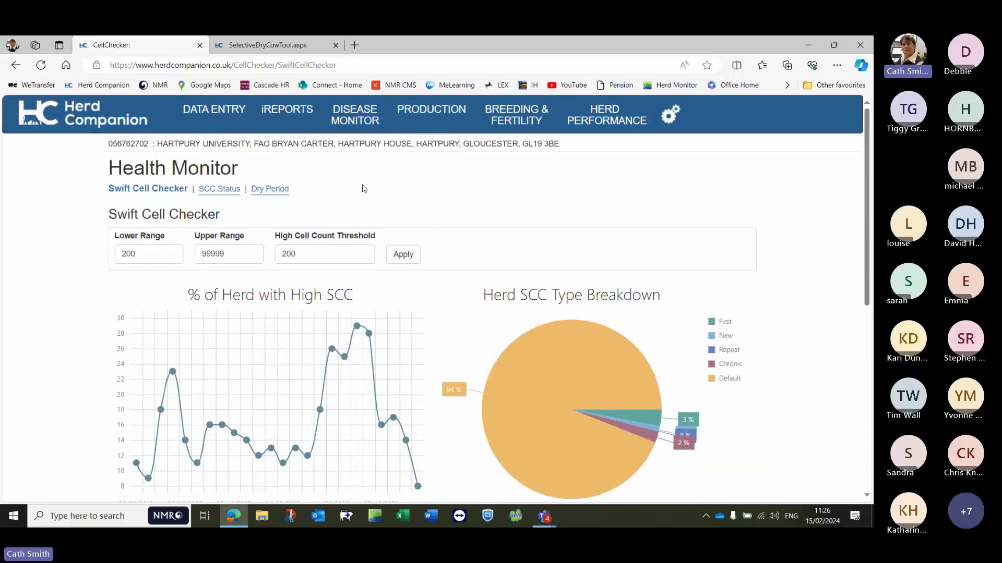
- Move the SCC column directly after Line Number in the Individual Cow SCC Details table
{"action": "left_click", "coordinate": [212, 112]}
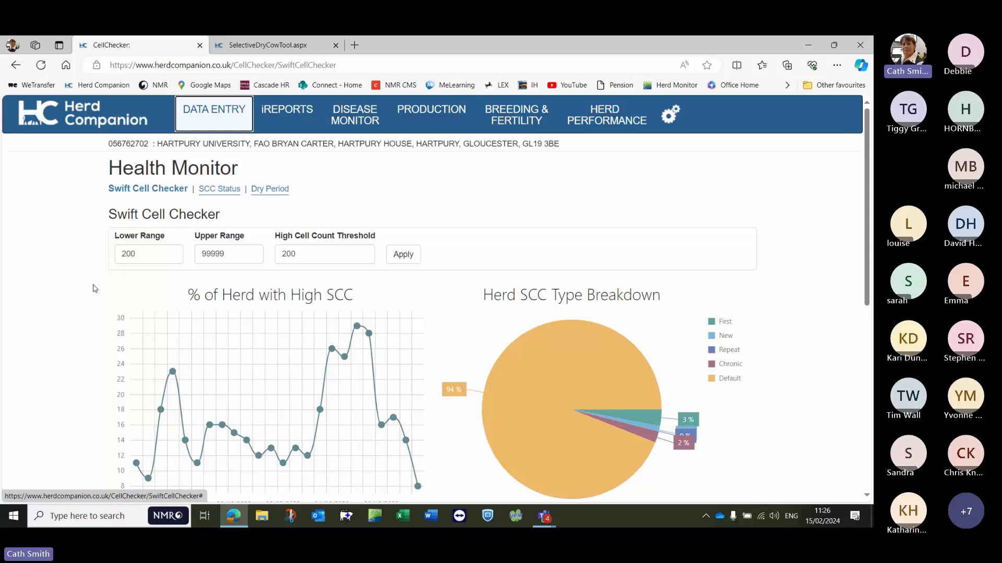
{"action": "scroll", "coordinate": [94, 289], "scroll_direction": "down", "scroll_amount": 6}
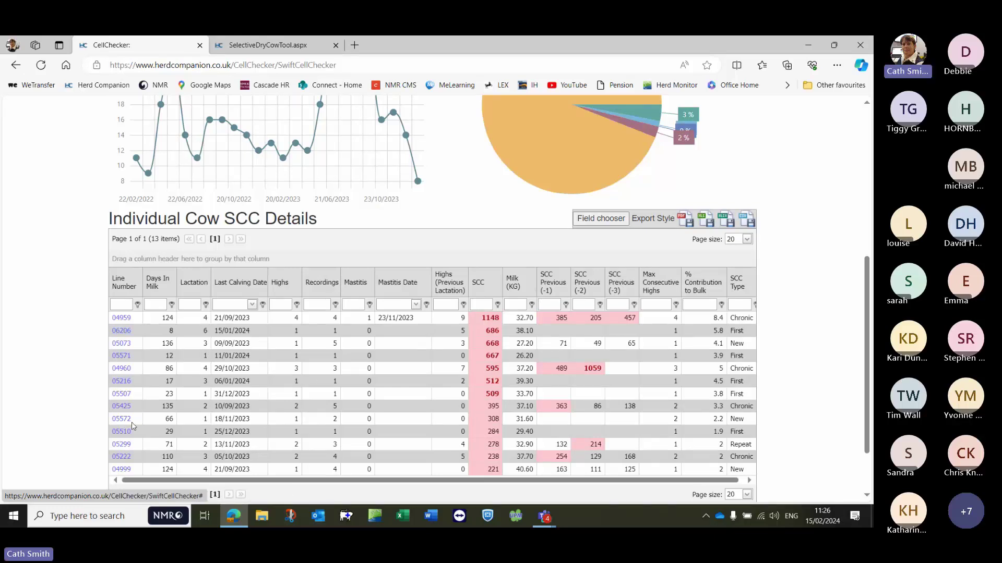
{"action": "left_click_drag", "start_coordinate": [481, 287], "coordinate": [152, 286]}
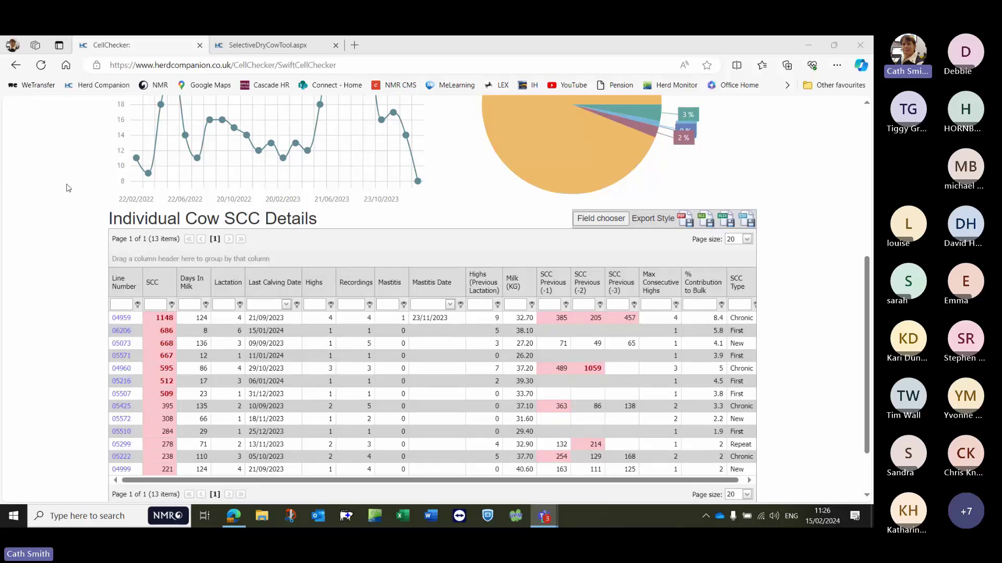
{"action": "mouse_move", "coordinate": [382, 119]}
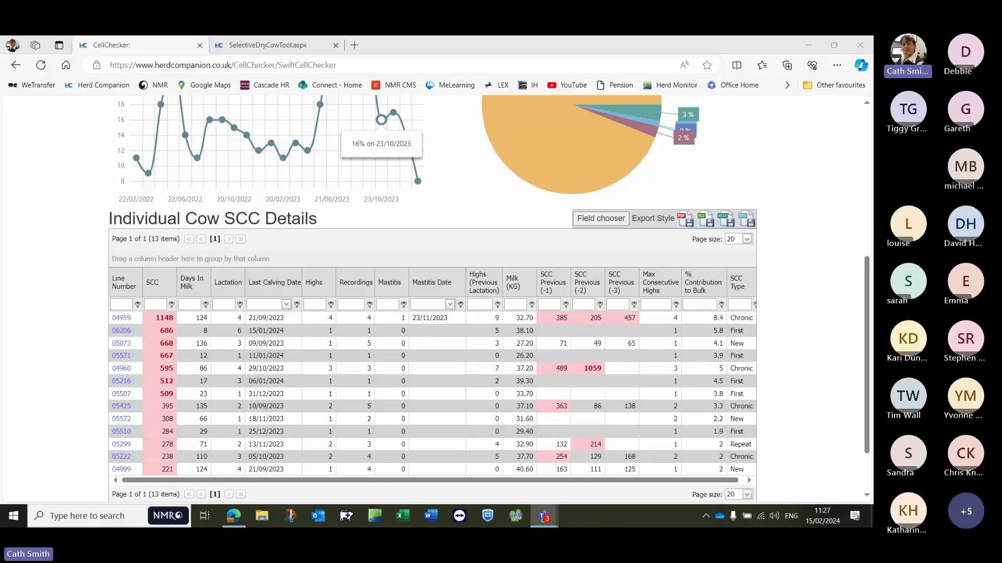
- Open the Cows to Dry report and list the cows due to dry in the next 300 days
{"action": "scroll", "coordinate": [383, 182], "scroll_direction": "up", "scroll_amount": 6}
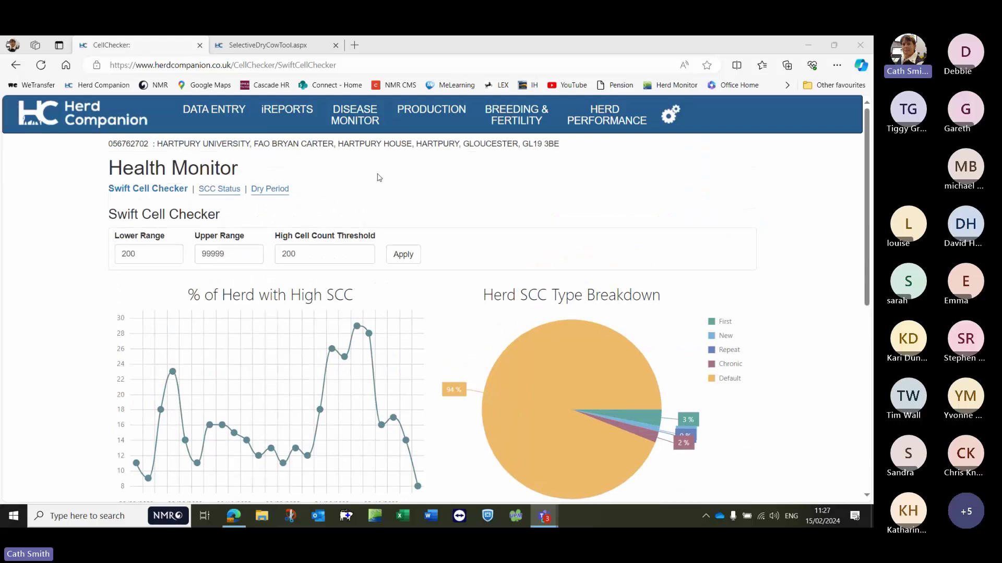
{"action": "mouse_move", "coordinate": [292, 115]}
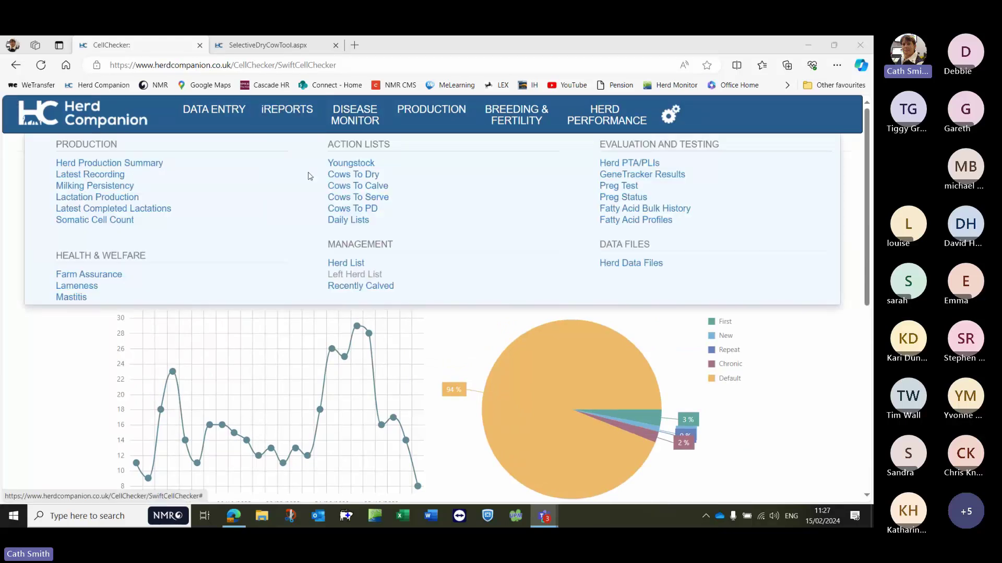
{"action": "left_click", "coordinate": [356, 177]}
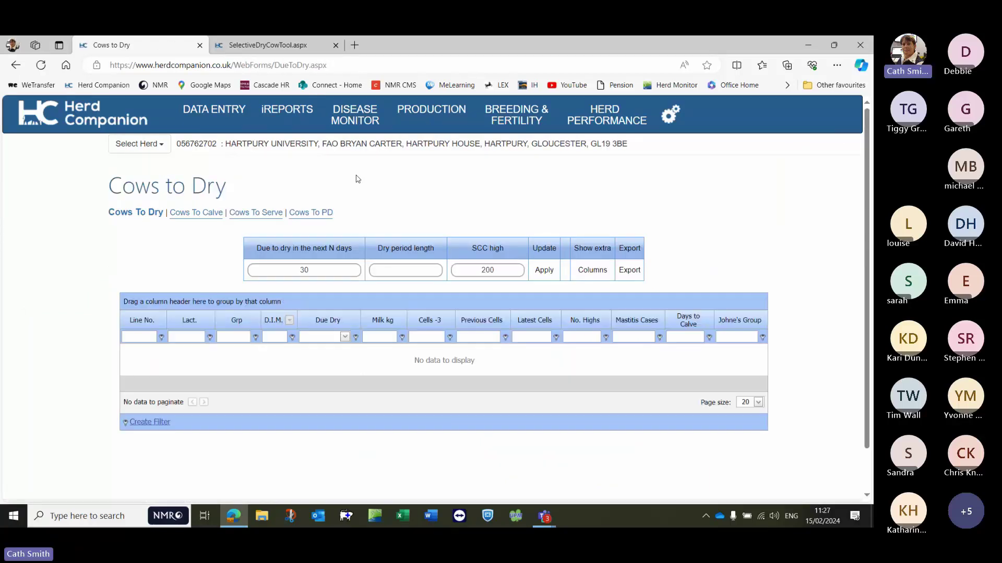
{"action": "left_click", "coordinate": [315, 270]}
{"action": "type", "text": "0"}
{"action": "left_click", "coordinate": [545, 272]}
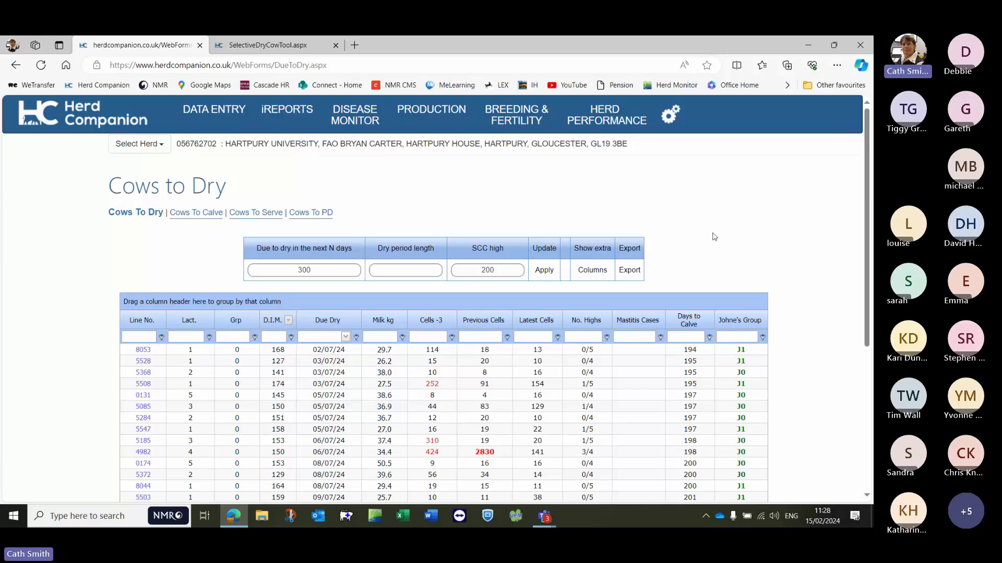
- Review the cell count and mastitis columns of the Cows to Dry table and sort it by No. Highs in ascending order
{"action": "scroll", "coordinate": [717, 219], "scroll_direction": "down", "scroll_amount": 1}
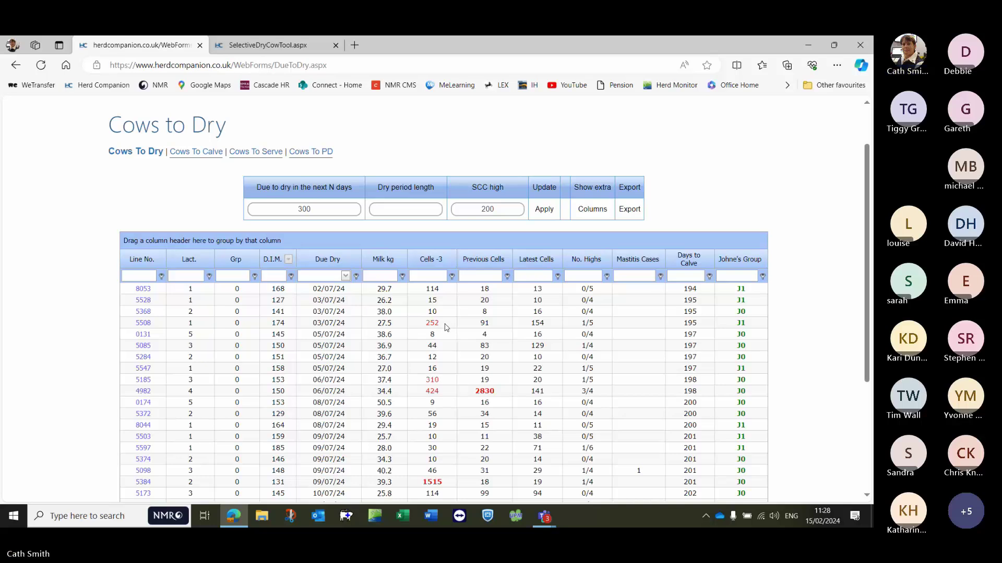
{"action": "scroll", "coordinate": [453, 345], "scroll_direction": "down", "scroll_amount": 1}
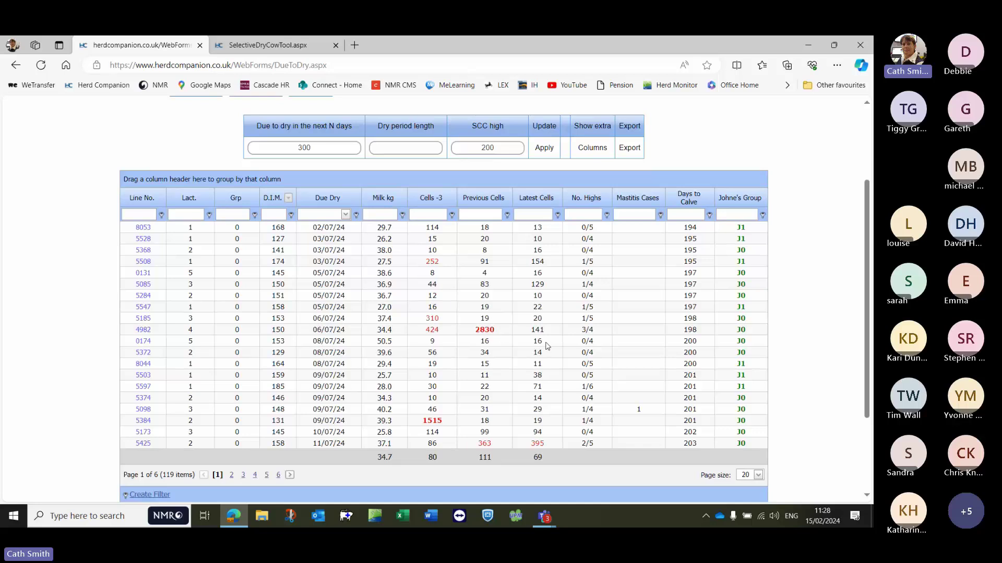
{"action": "scroll", "coordinate": [546, 346], "scroll_direction": "up", "scroll_amount": 1}
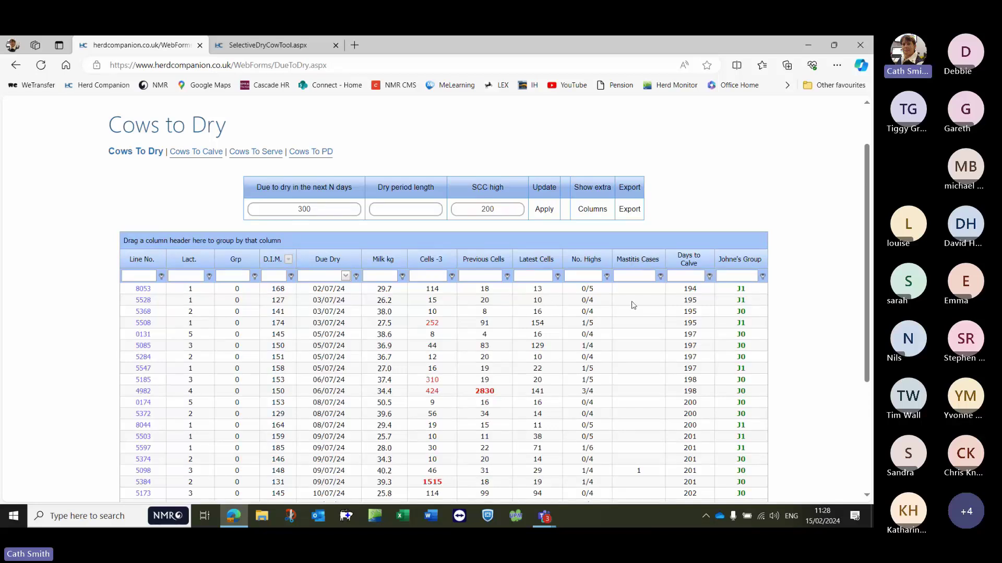
{"action": "scroll", "coordinate": [633, 303], "scroll_direction": "down", "scroll_amount": 1}
{"action": "scroll", "coordinate": [633, 295], "scroll_direction": "down", "scroll_amount": 2}
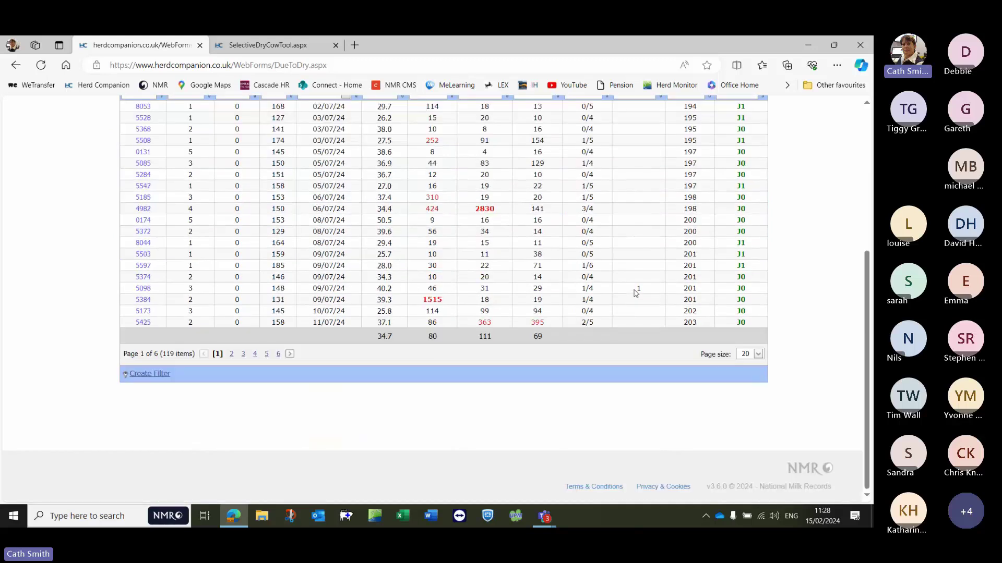
{"action": "left_click", "coordinate": [759, 357]}
{"action": "scroll", "coordinate": [652, 350], "scroll_direction": "up", "scroll_amount": 1}
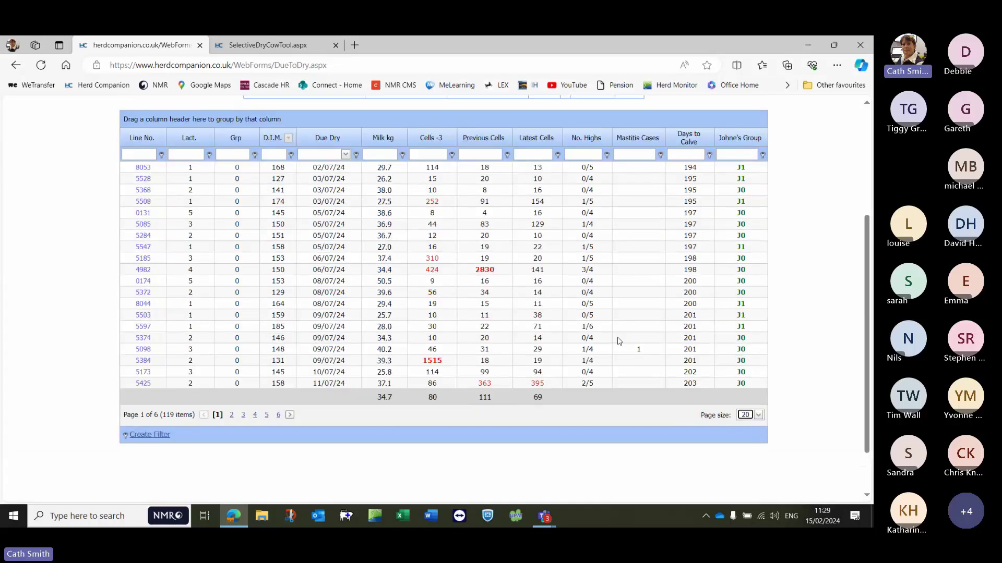
{"action": "scroll", "coordinate": [620, 336], "scroll_direction": "up", "scroll_amount": 1}
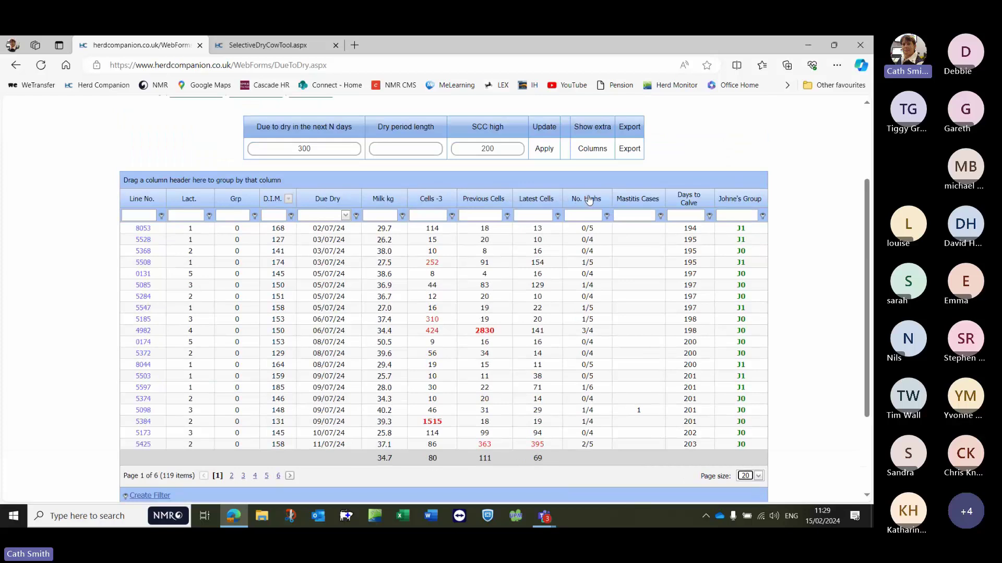
{"action": "left_click", "coordinate": [588, 202]}
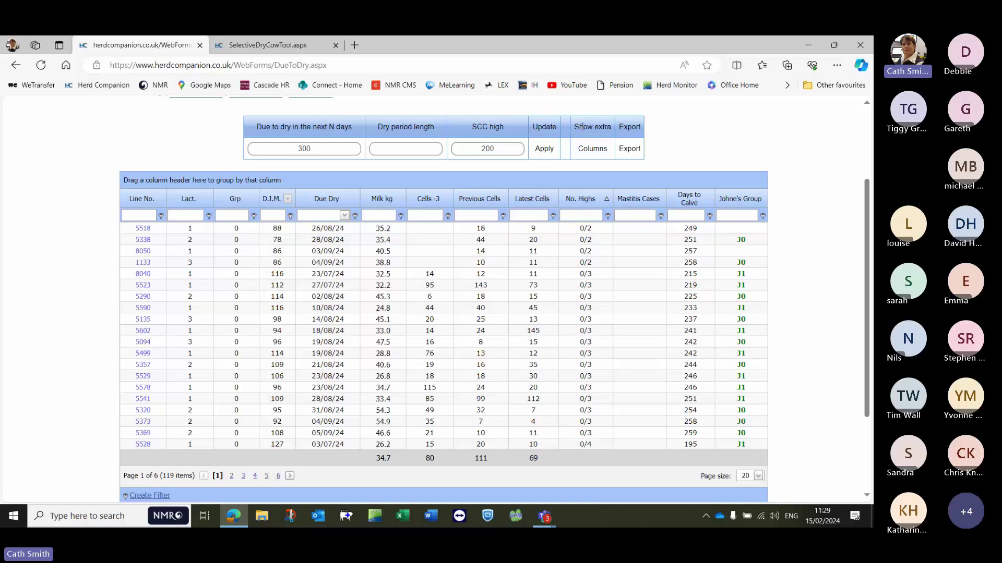
- Add the Days Since High column between Latest Cells and No. Highs in the Cows to Dry table
{"action": "left_click", "coordinate": [594, 151]}
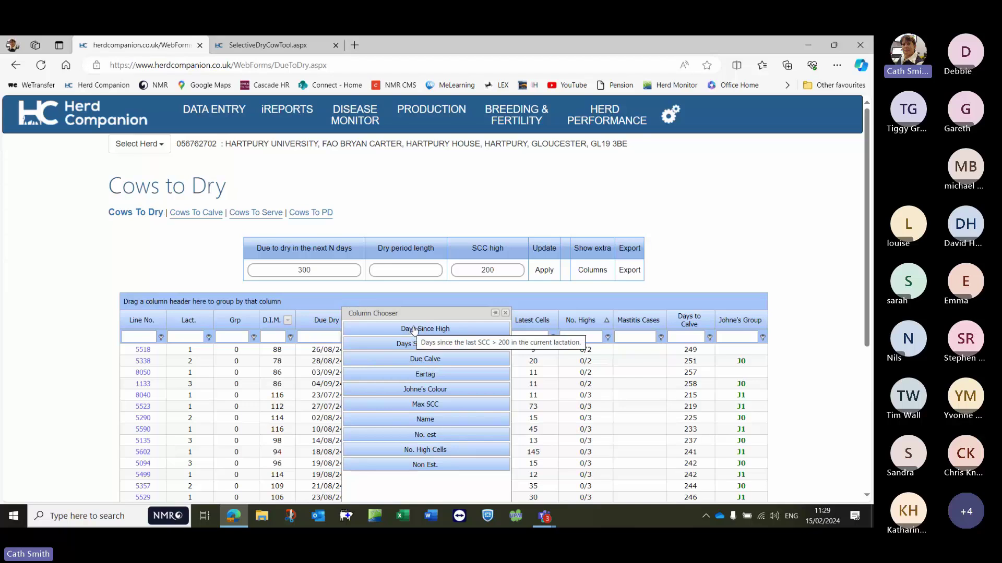
{"action": "left_click_drag", "start_coordinate": [415, 333], "coordinate": [568, 317]}
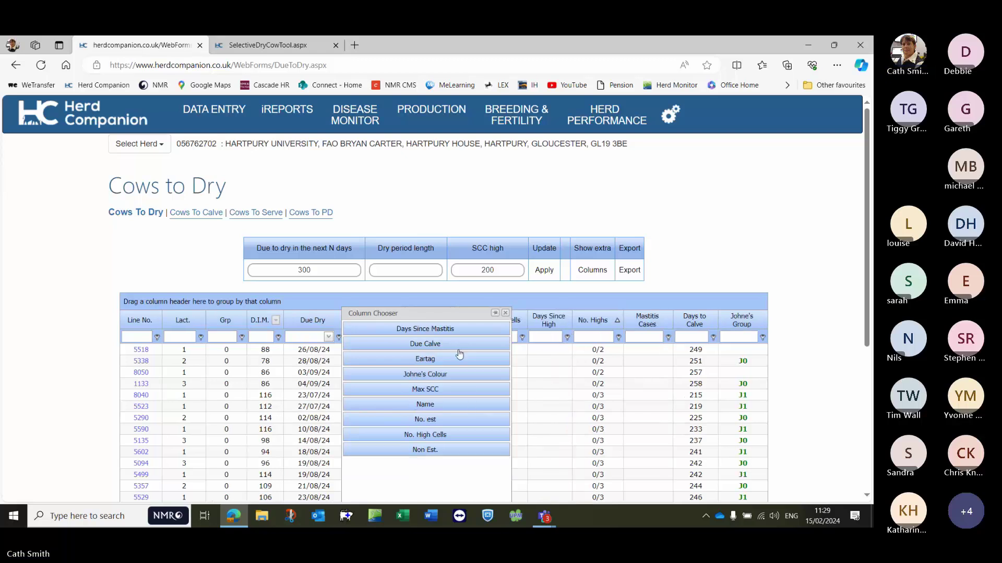
{"action": "left_click", "coordinate": [505, 314]}
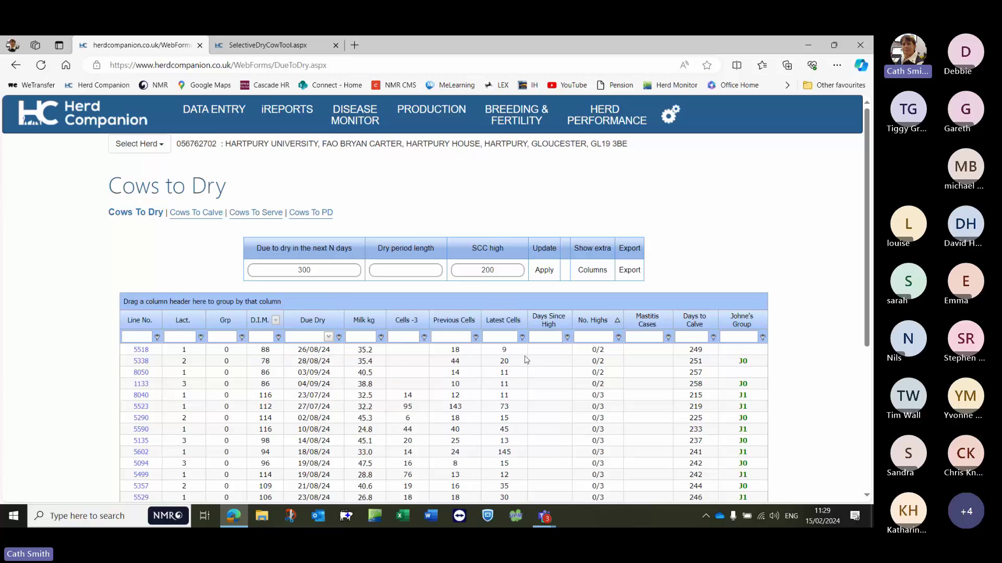
- Set the Cows to Dry table's page size to All
{"action": "scroll", "coordinate": [526, 360], "scroll_direction": "down", "scroll_amount": 1}
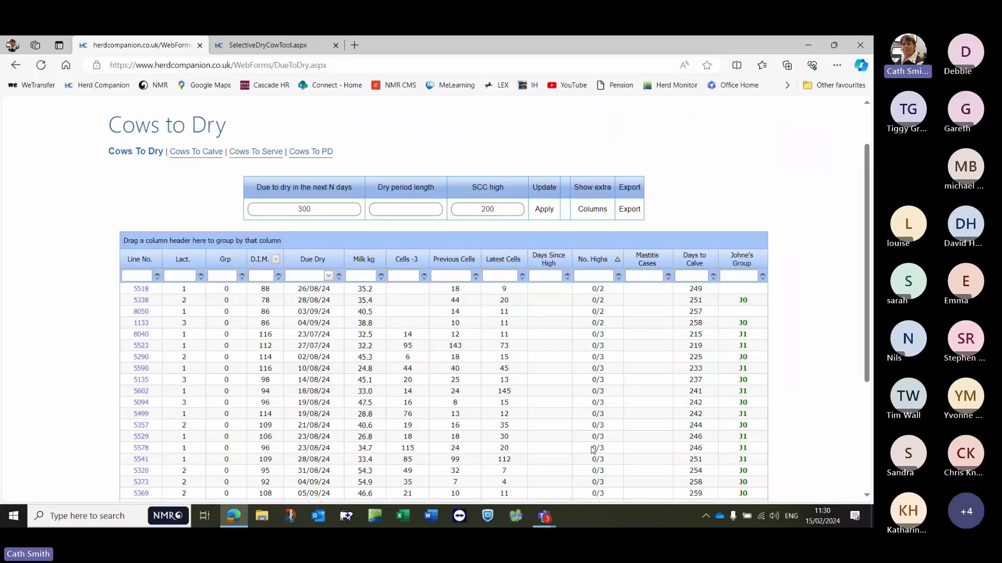
{"action": "scroll", "coordinate": [593, 371], "scroll_direction": "down", "scroll_amount": 1}
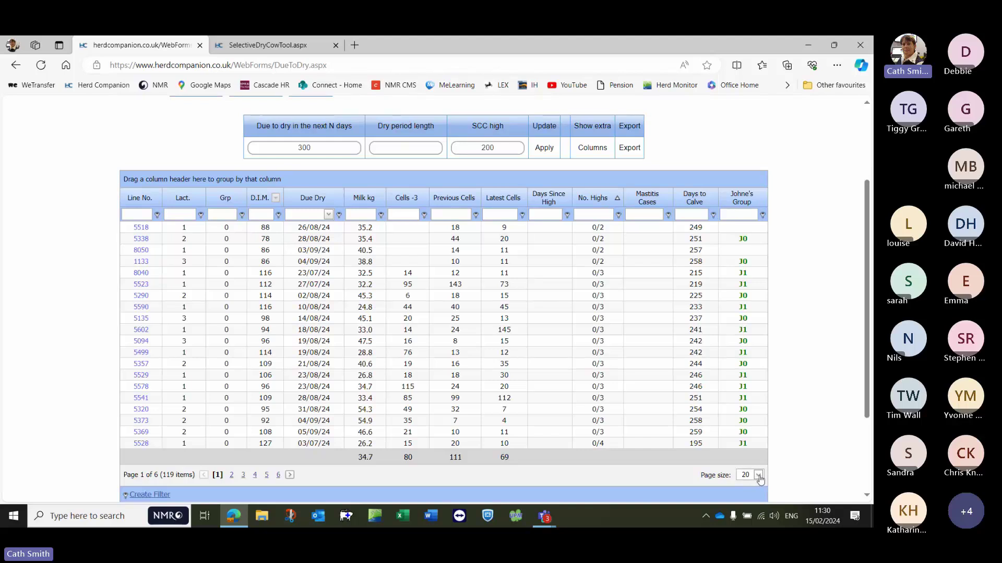
{"action": "left_click", "coordinate": [759, 476]}
{"action": "left_click", "coordinate": [749, 412]}
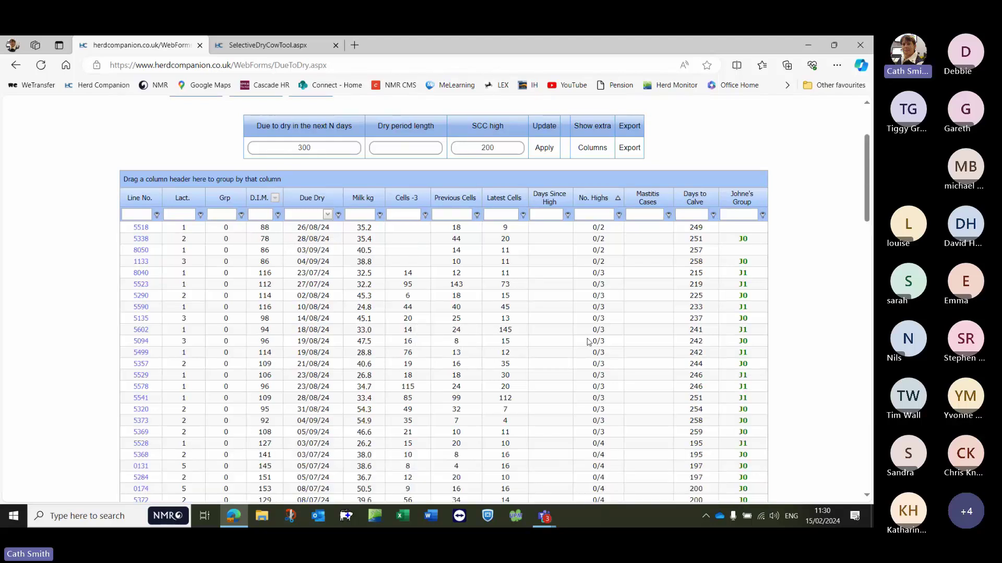
- Examine the cell counts, Days Since High and No. Highs values through the full Cows to Dry list
{"action": "scroll", "coordinate": [588, 341], "scroll_direction": "down", "scroll_amount": 7}
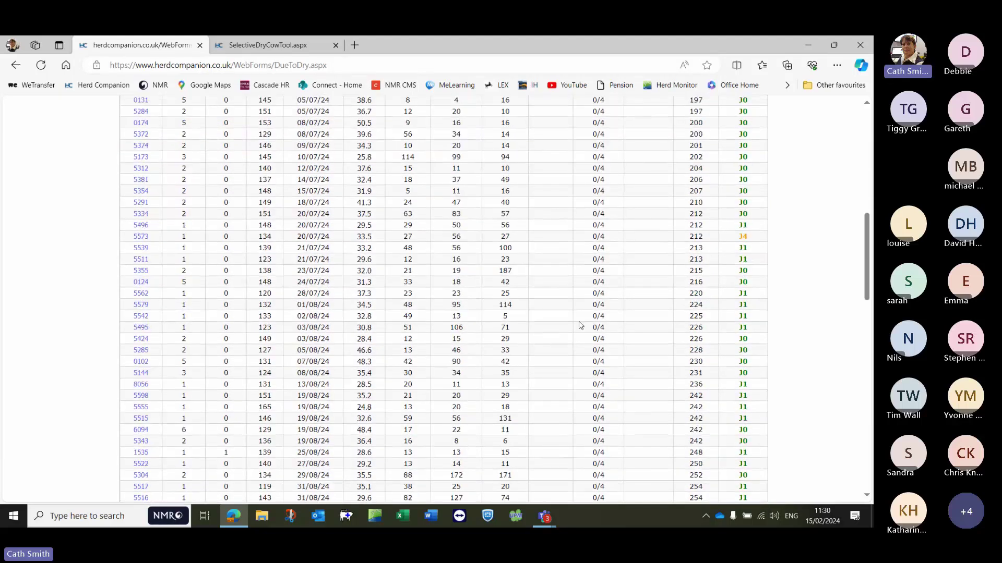
{"action": "scroll", "coordinate": [579, 325], "scroll_direction": "down", "scroll_amount": 15}
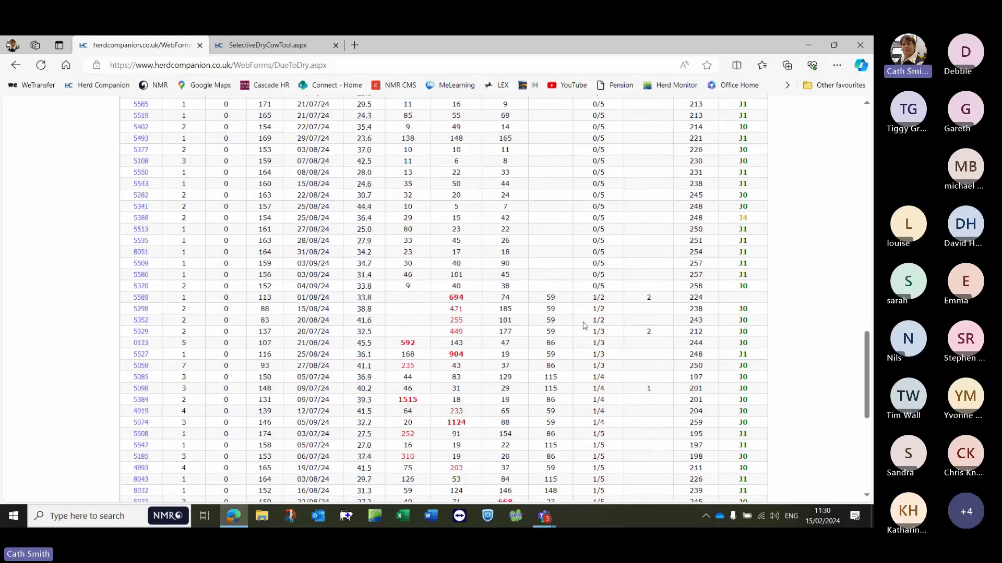
{"action": "scroll", "coordinate": [584, 326], "scroll_direction": "down", "scroll_amount": 1}
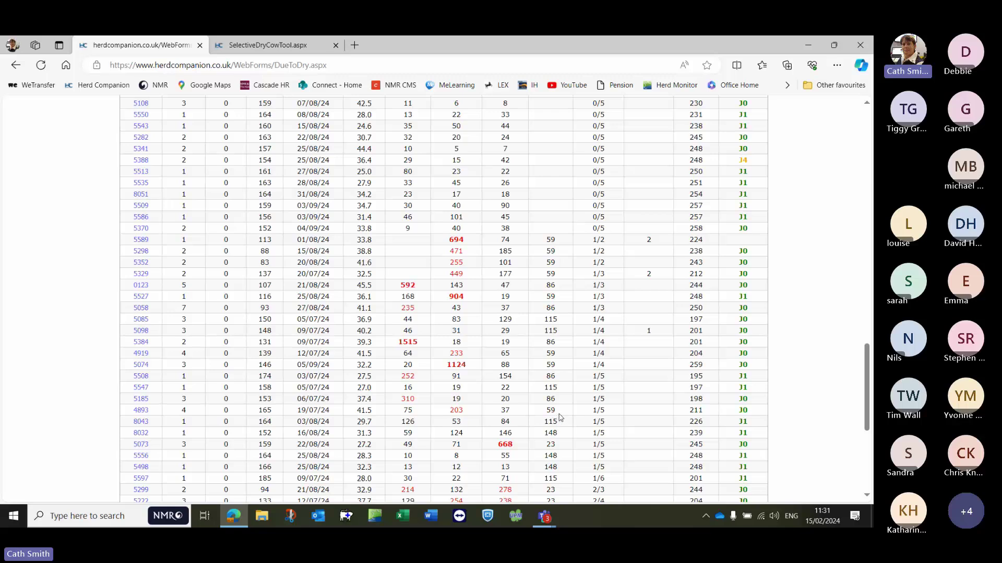
{"action": "scroll", "coordinate": [561, 417], "scroll_direction": "down", "scroll_amount": 3}
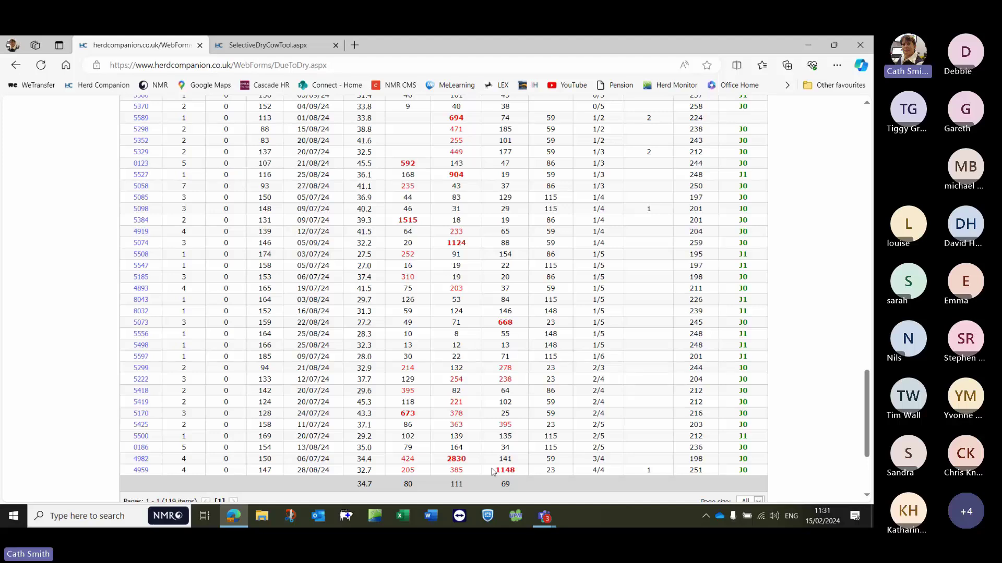
{"action": "scroll", "coordinate": [492, 472], "scroll_direction": "up", "scroll_amount": 15}
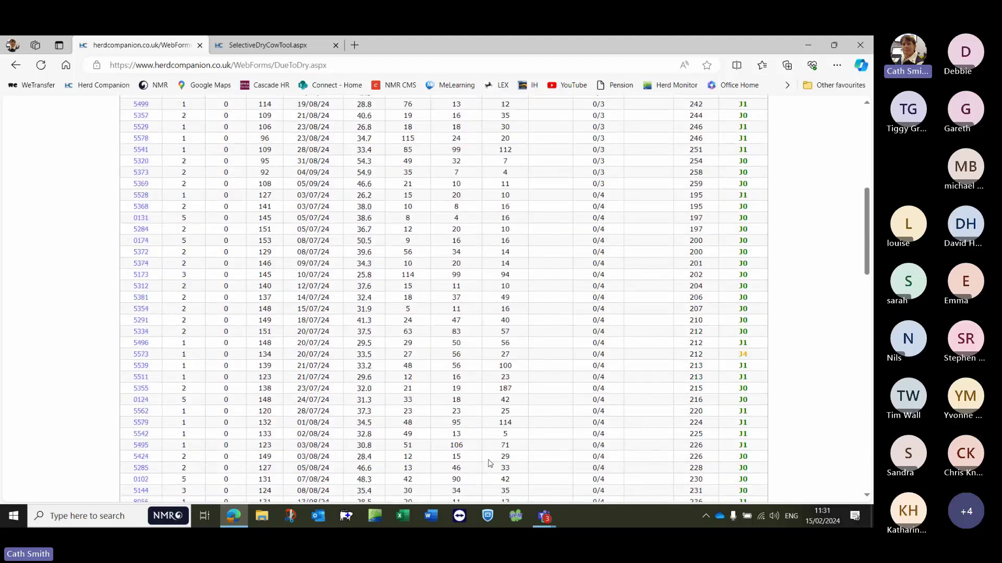
{"action": "scroll", "coordinate": [490, 464], "scroll_direction": "up", "scroll_amount": 7}
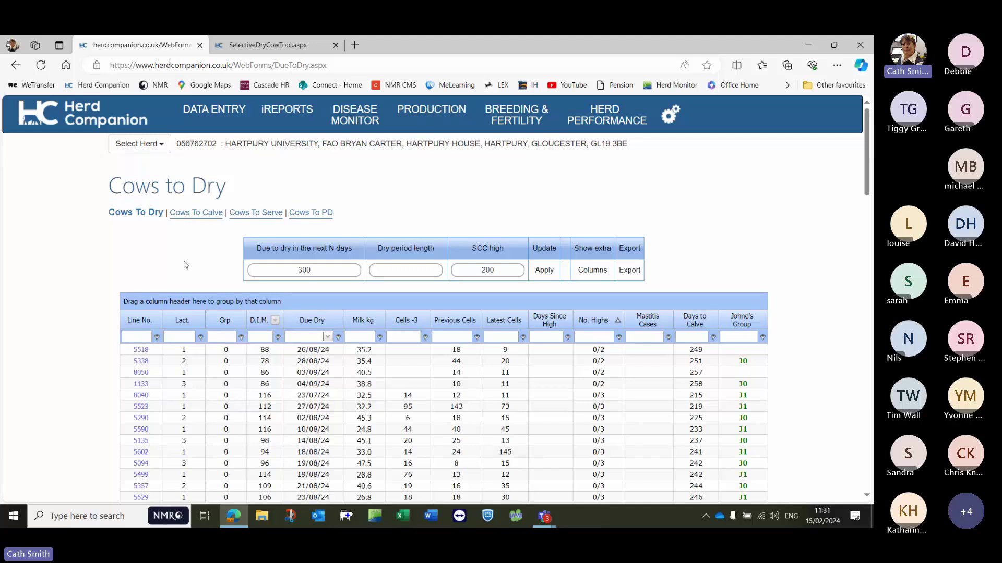
{"action": "key", "text": "Tab"}
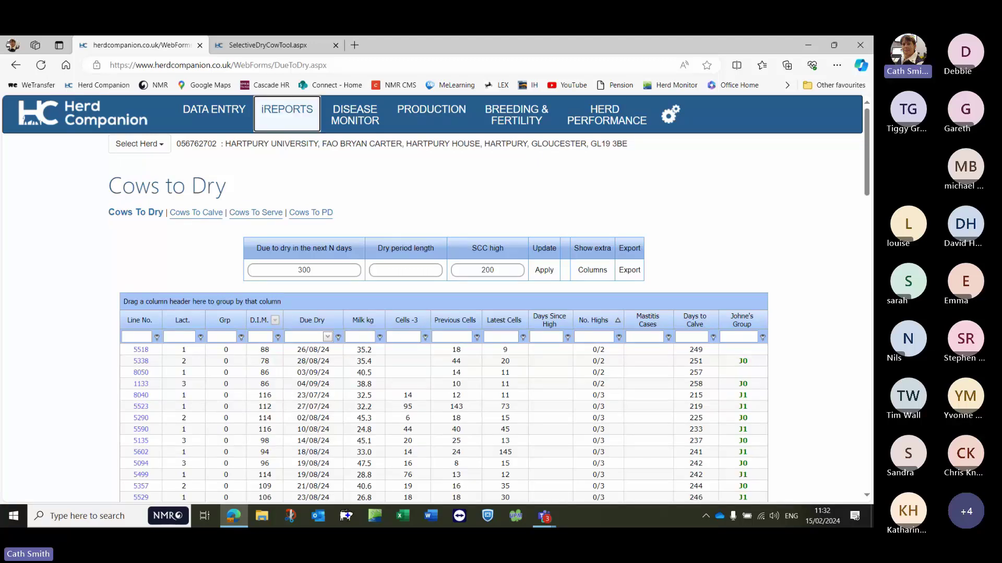